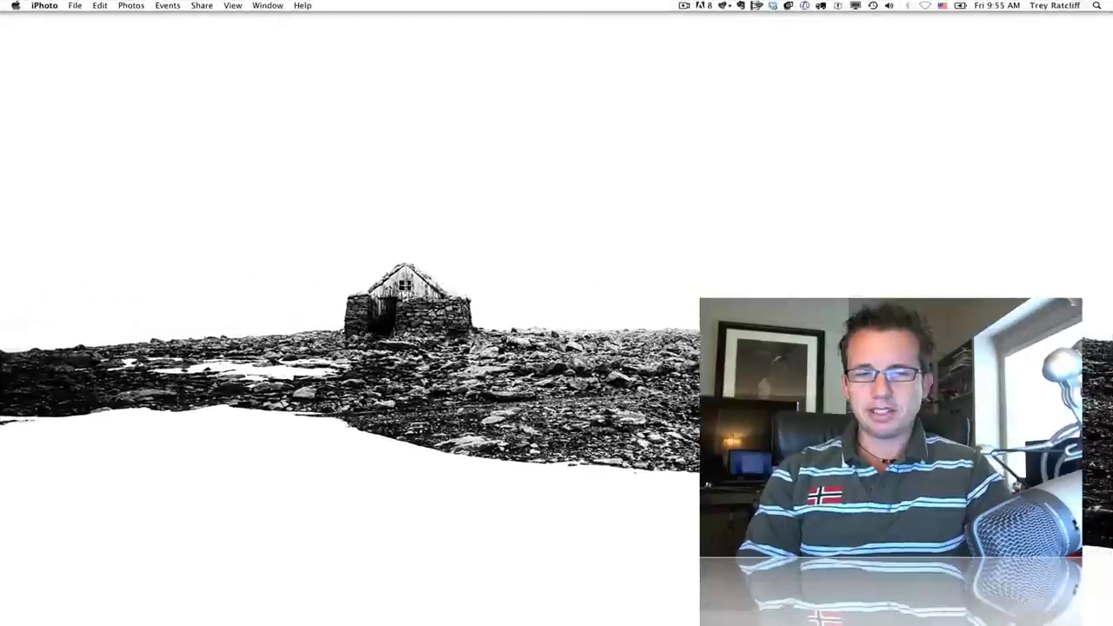
# - Bring the Chrome window with the Google+ profile back in front of the full-screen iPhoto image
pyautogui.moveTo(661, 531)
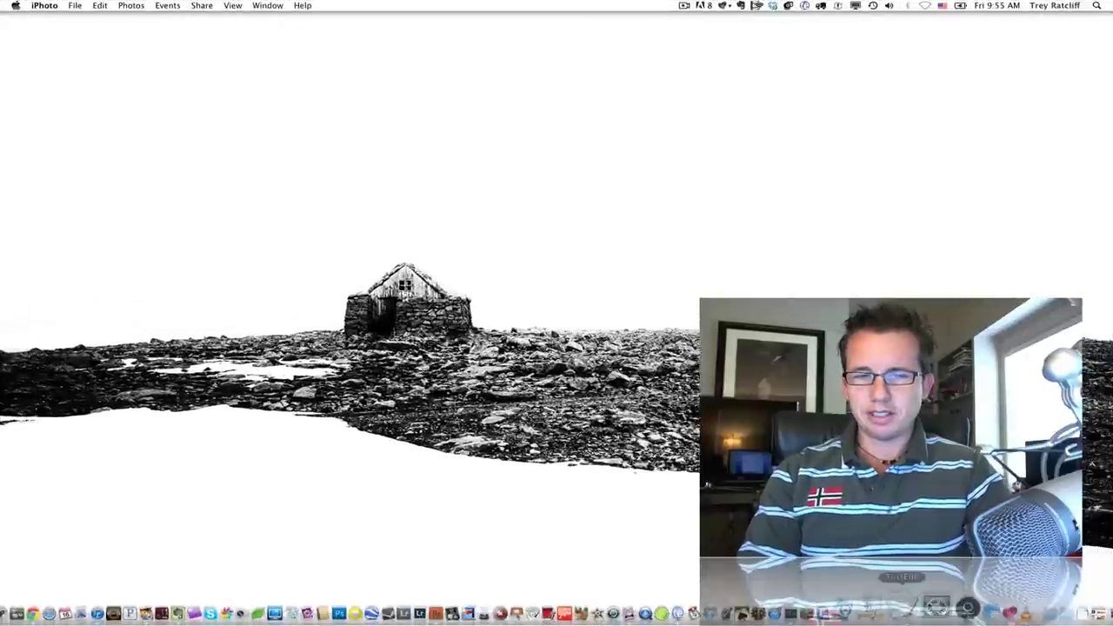
pyautogui.click(1062, 614)
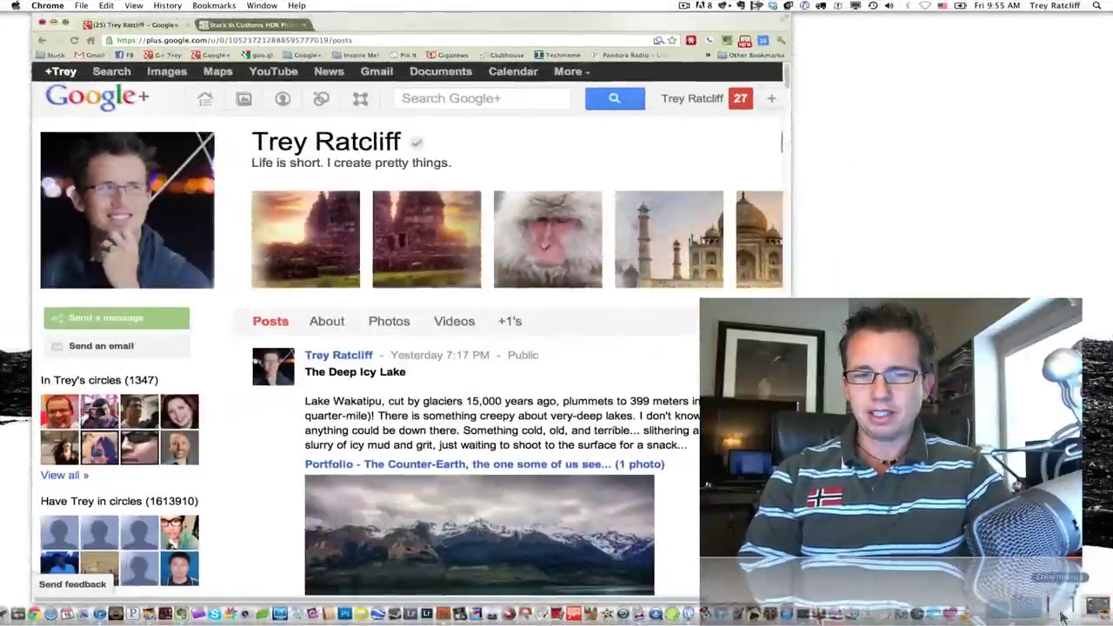
# - Restore the iPhoto library window, nudge it slightly left and down, then bring Chrome forward
pyautogui.click(1078, 612)
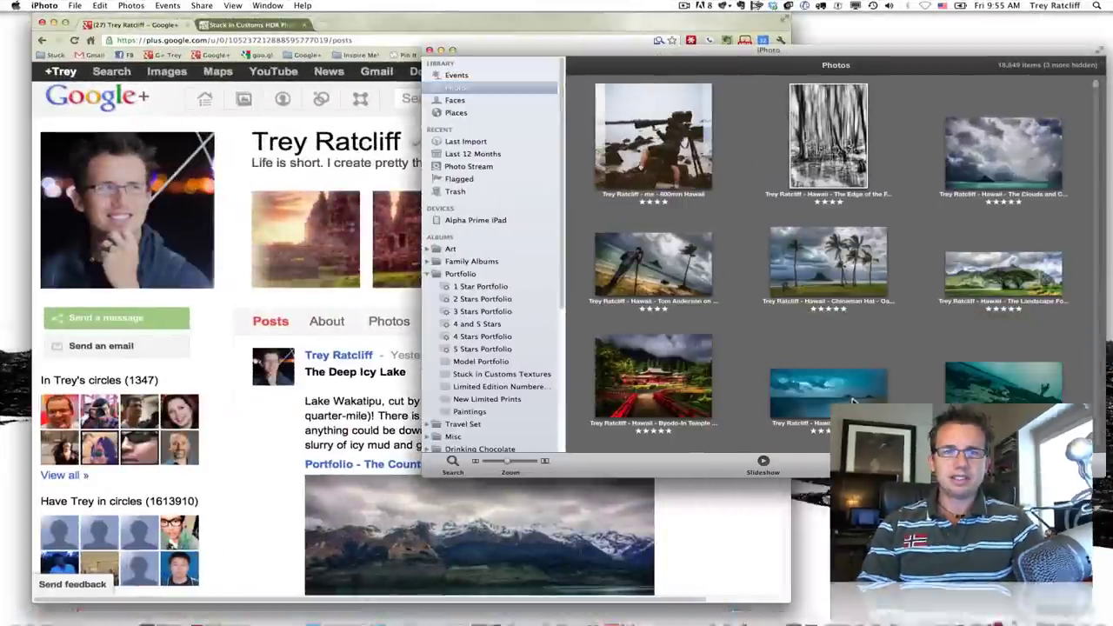
pyautogui.moveTo(837, 50)
pyautogui.mouseDown()
pyautogui.moveTo(809, 39)
pyautogui.moveTo(824, 55)
pyautogui.mouseUp()
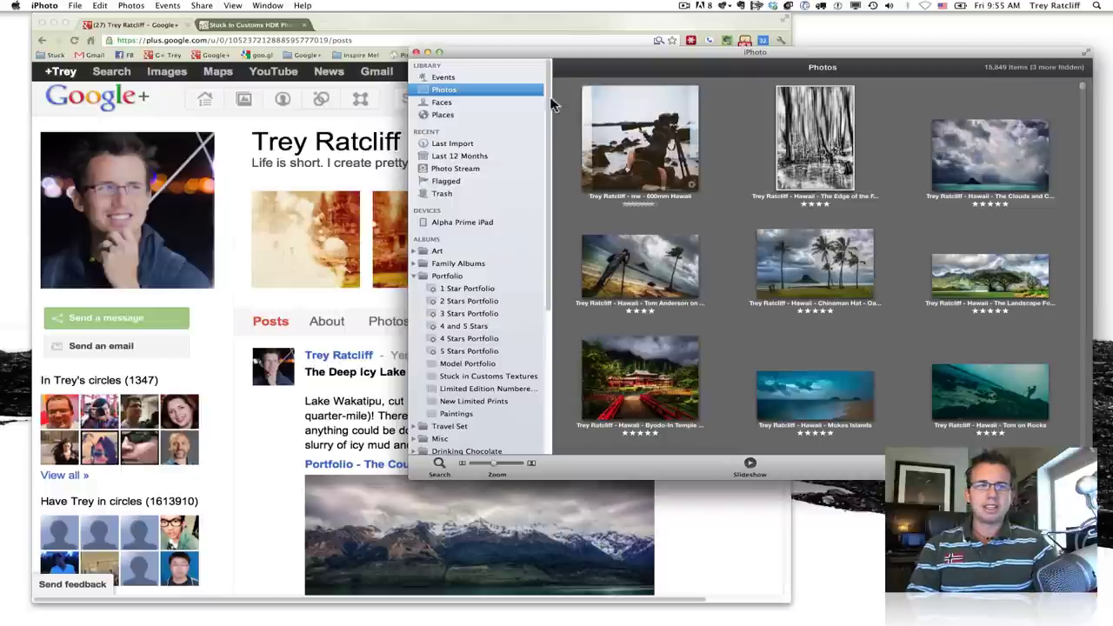
pyautogui.click(418, 30)
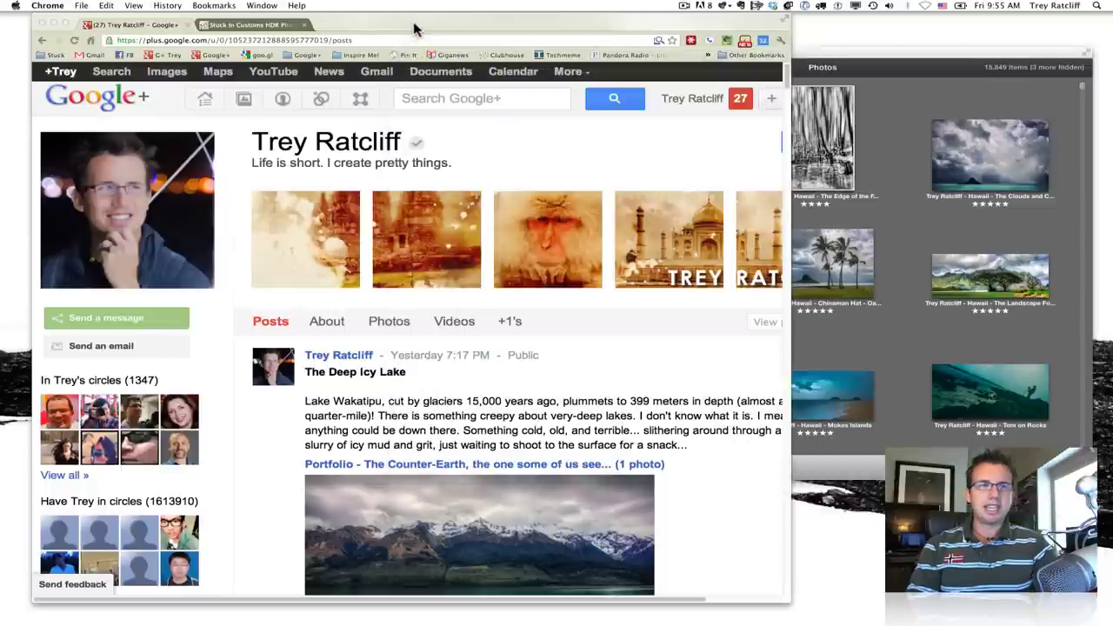
# - Switch to the Stuck in Customs blog and scroll to the 'Daily Photo – Oahu Vacation' post
pyautogui.click(261, 26)
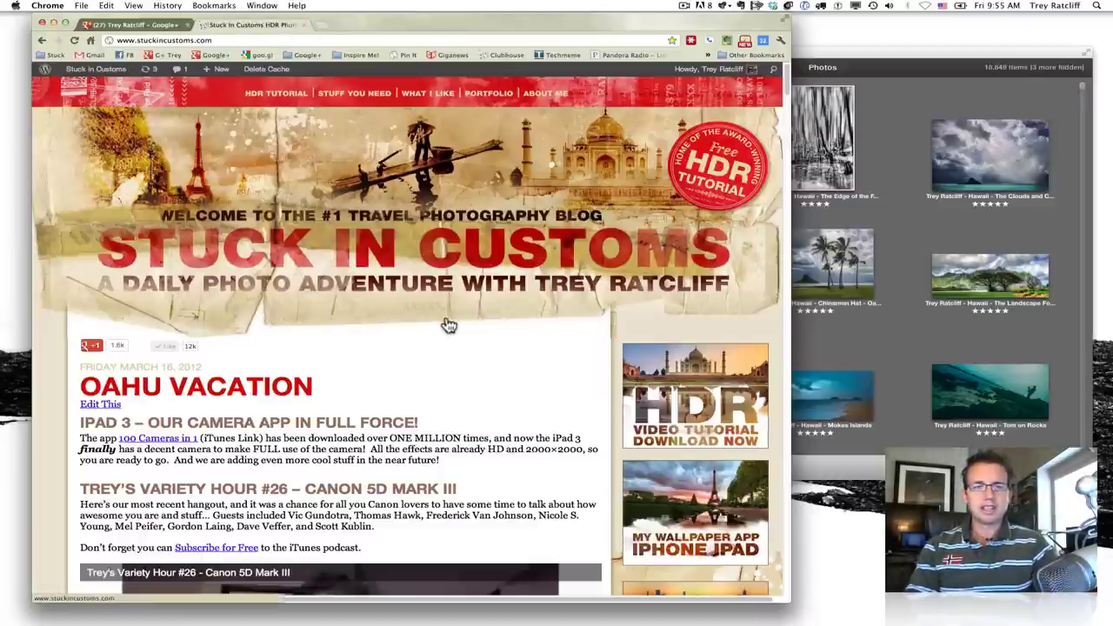
pyautogui.scroll(-3, 447, 323)
pyautogui.scroll(-15, 447, 324)
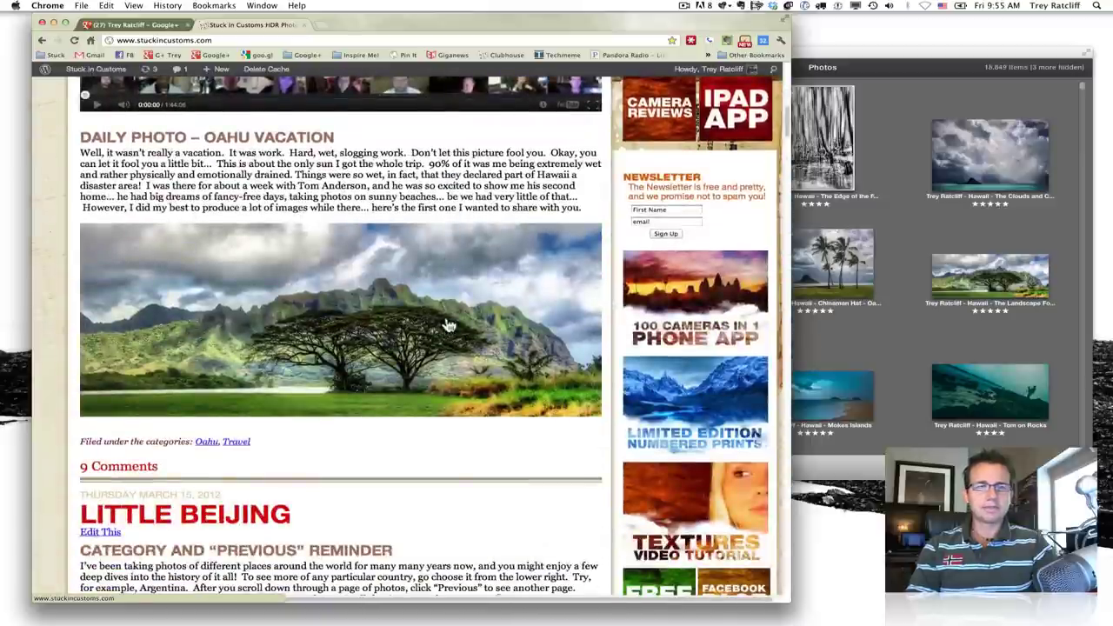
pyautogui.scroll(2, 447, 325)
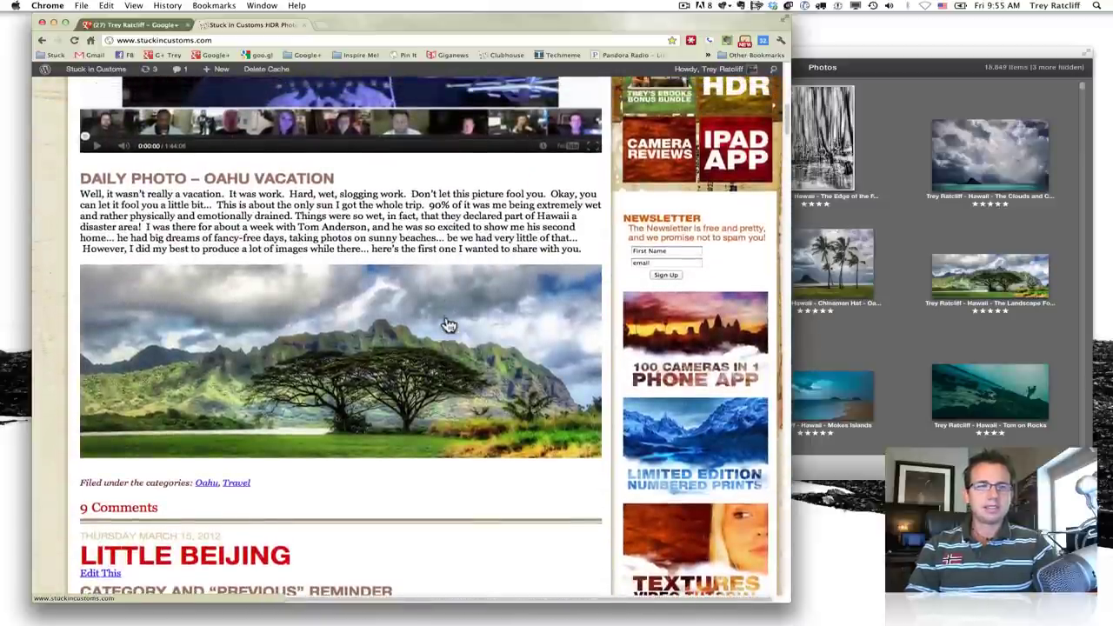
pyautogui.scroll(7, 445, 286)
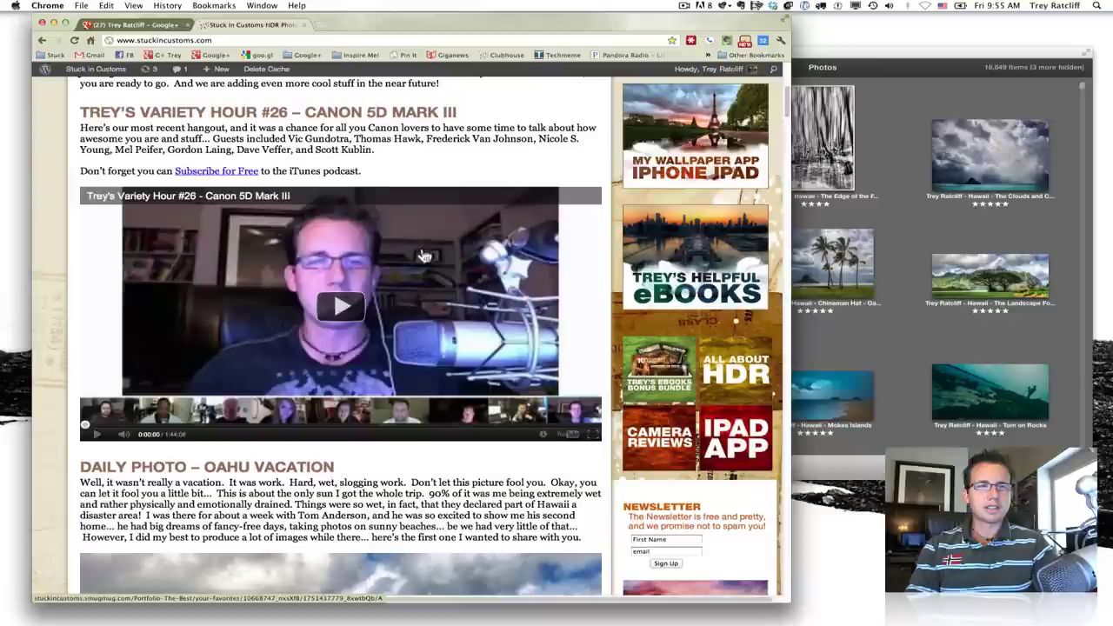
pyautogui.scroll(2, 374, 159)
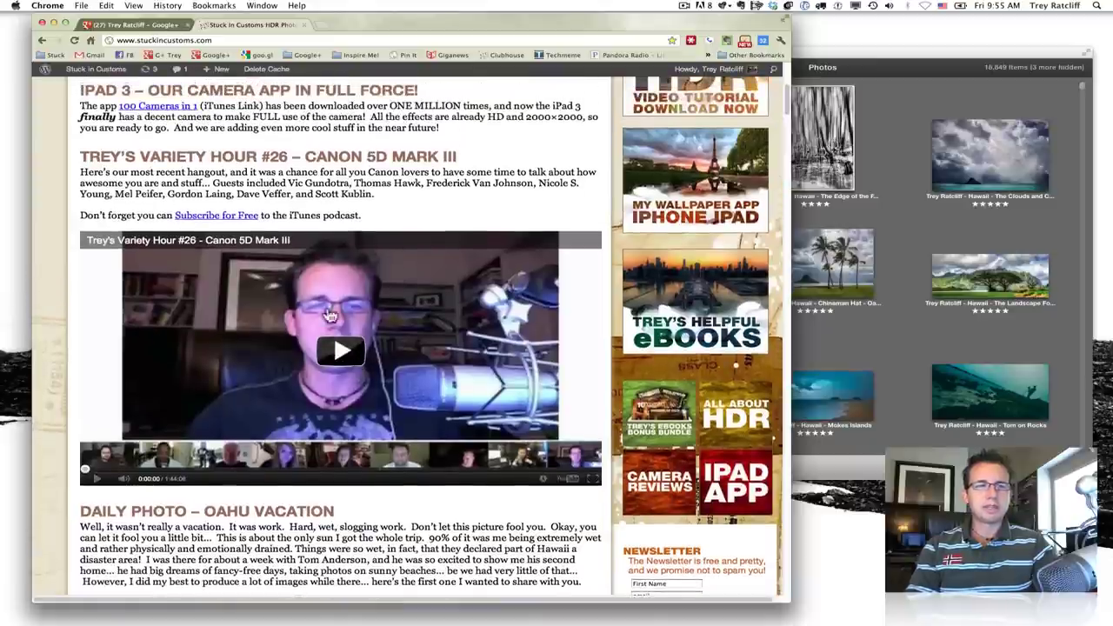
pyautogui.scroll(2, 366, 183)
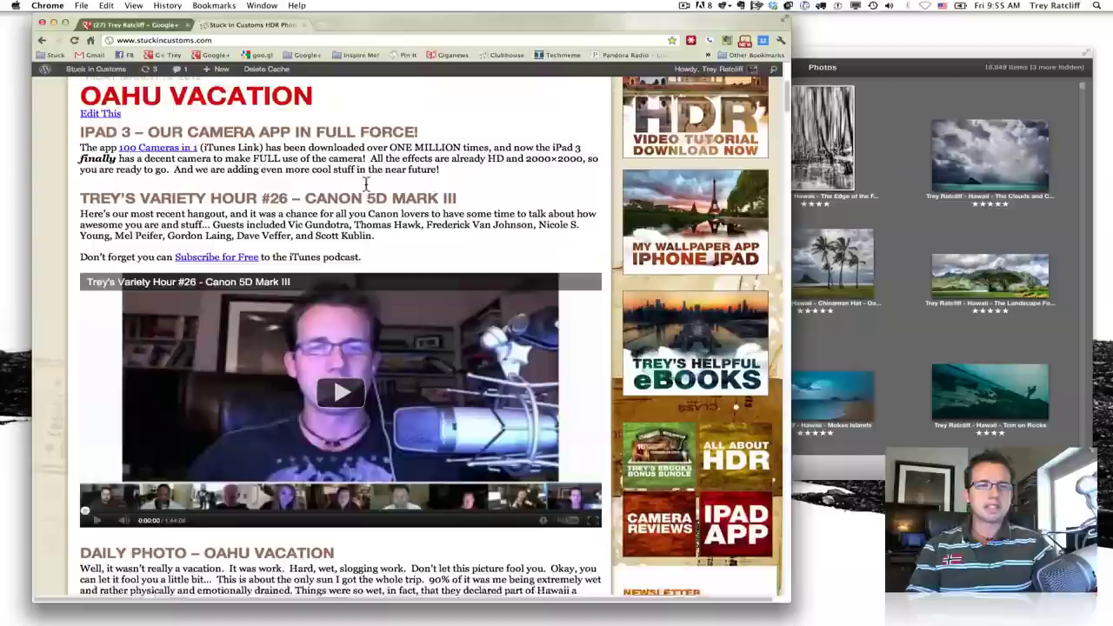
pyautogui.scroll(2, 354, 224)
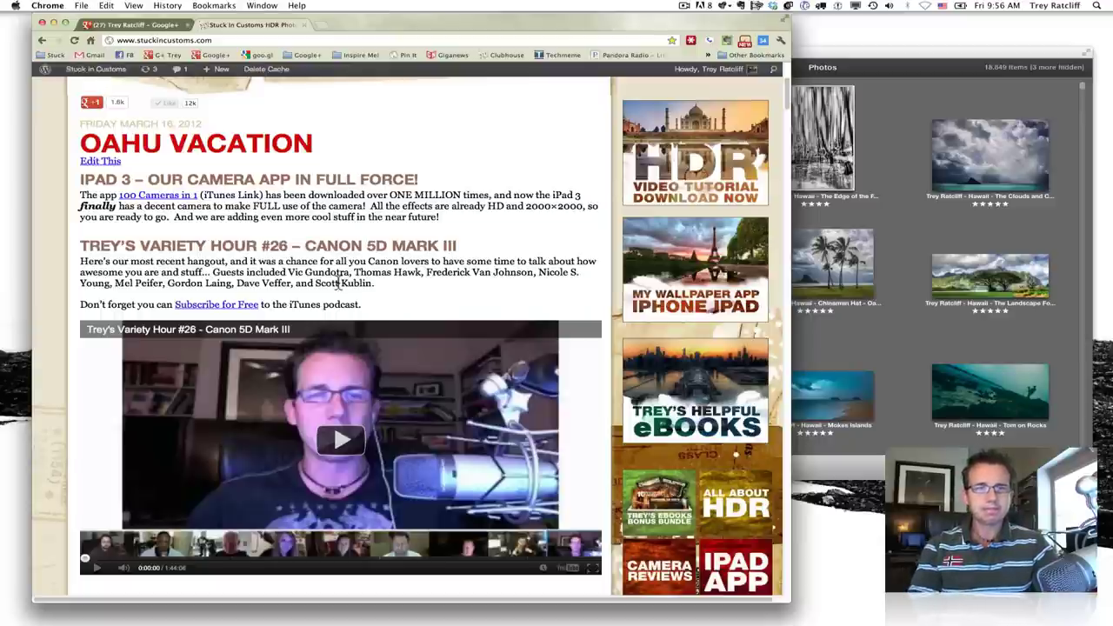
pyautogui.scroll(-10, 339, 283)
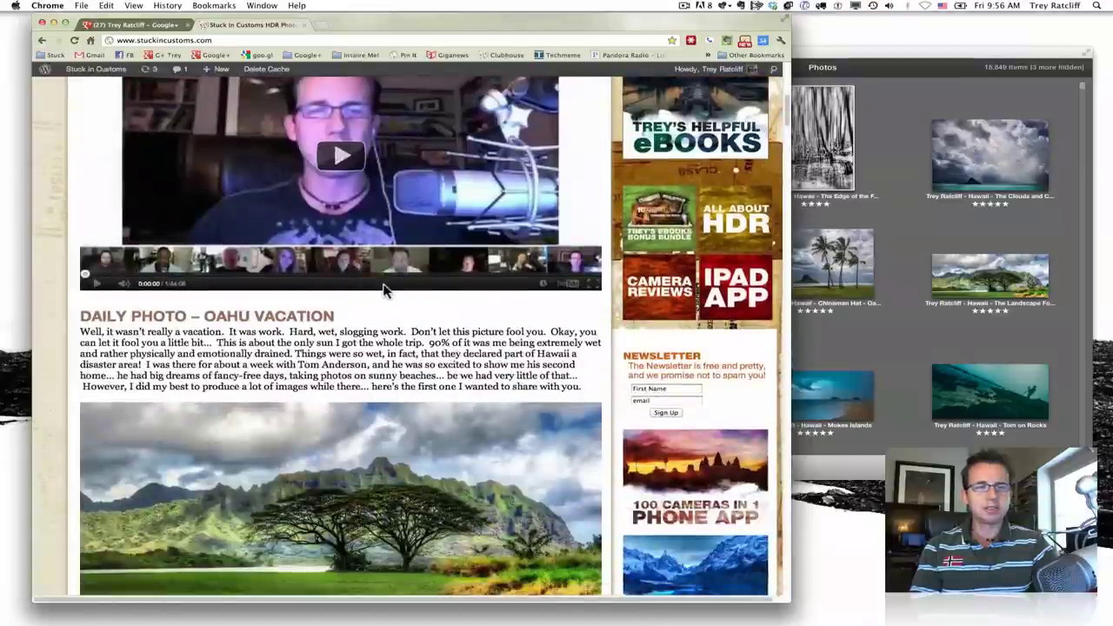
pyautogui.scroll(-5, 385, 291)
pyautogui.scroll(-3, 385, 292)
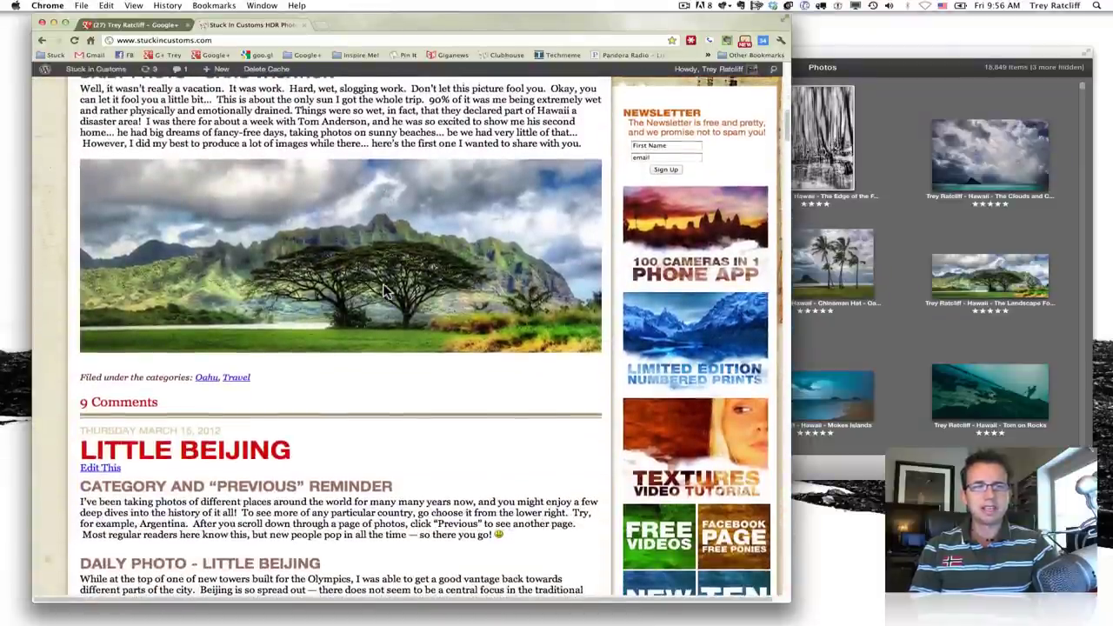
pyautogui.scroll(3, 393, 275)
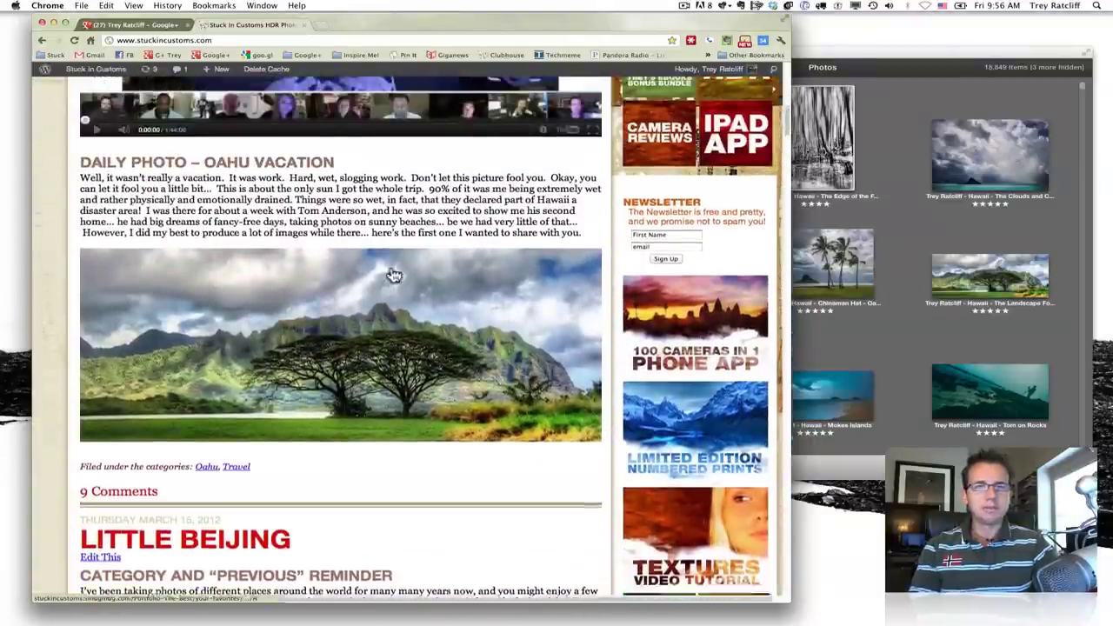
pyautogui.scroll(3, 393, 275)
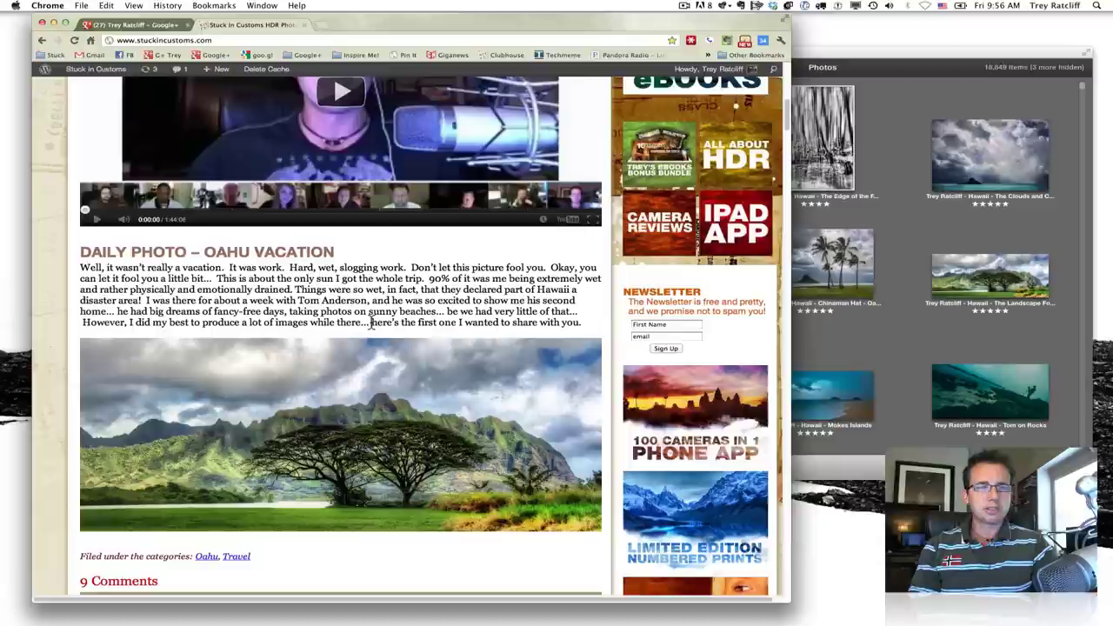
# - Copy the Oahu Vacation post text and start a new post in a fresh Google+ stream tab
pyautogui.moveTo(367, 322); pyautogui.dragTo(202, 252)
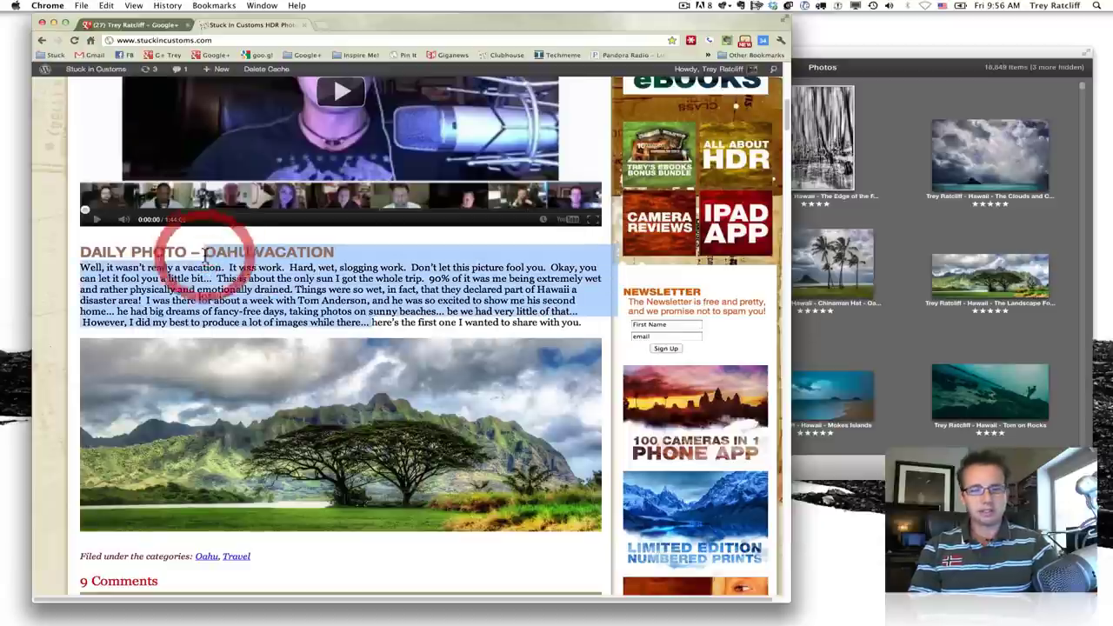
pyautogui.press('super+c')
pyautogui.click(131, 24)
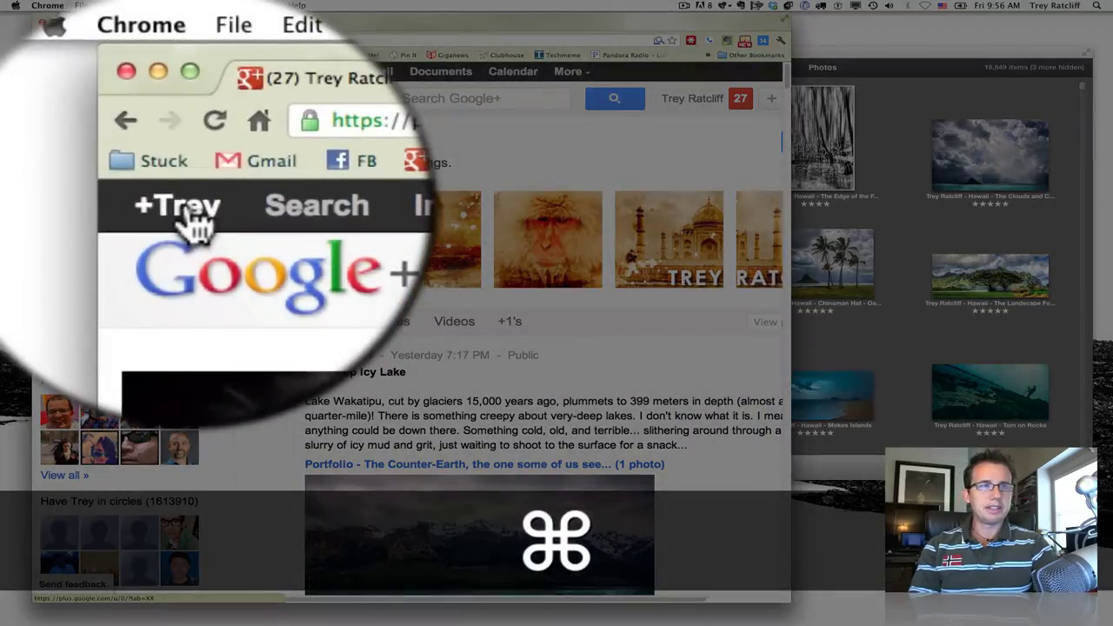
pyautogui.keyDown('super'); pyautogui.click(54, 73); pyautogui.keyUp('super')
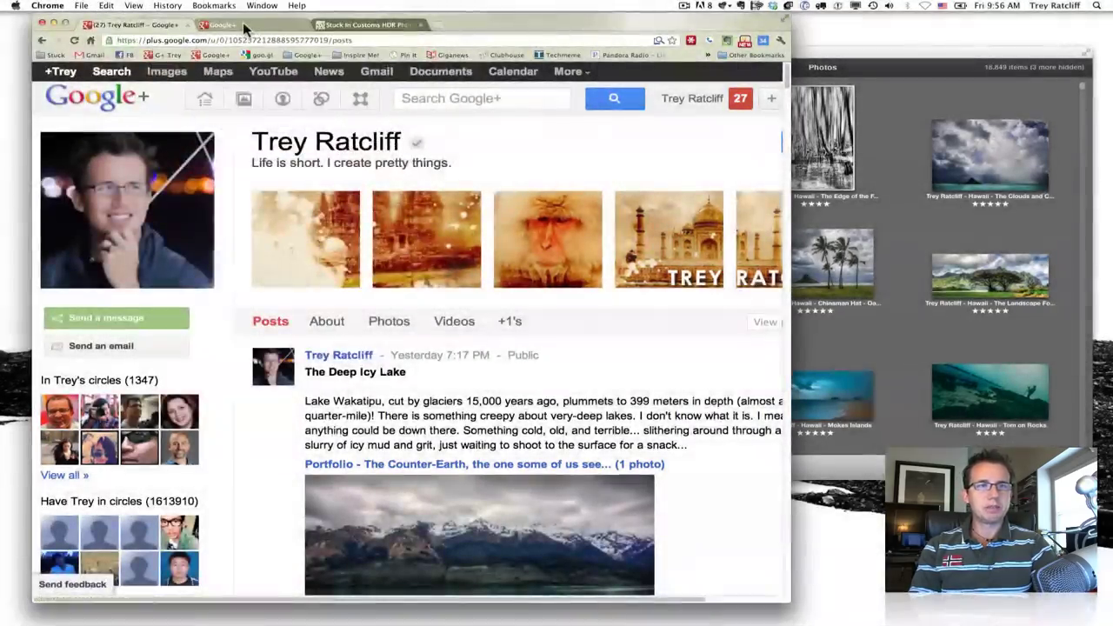
pyautogui.click(245, 27)
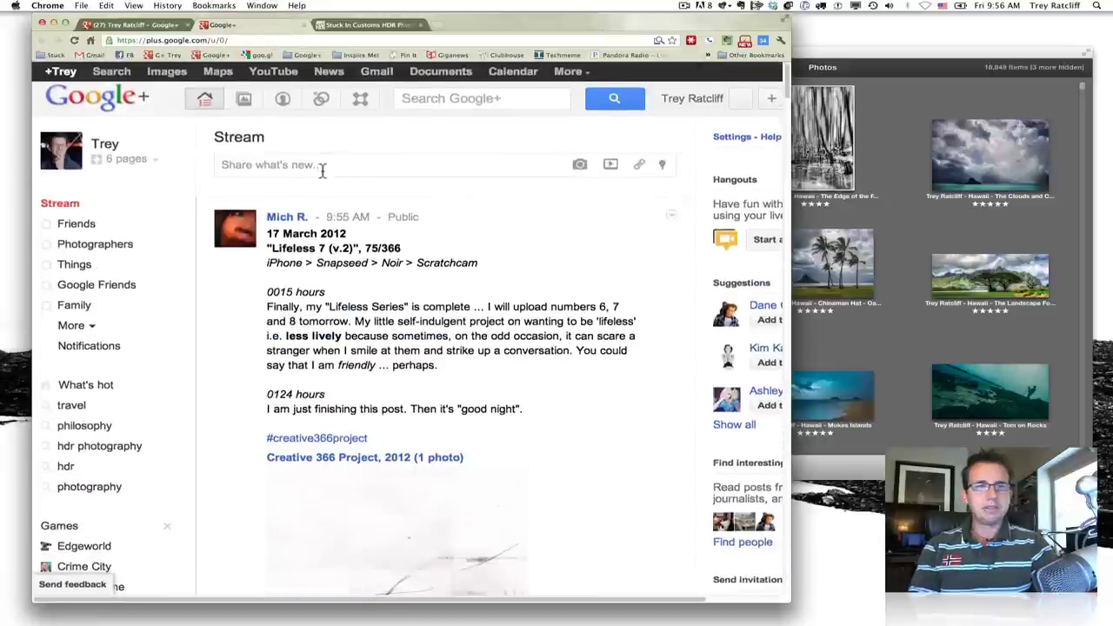
pyautogui.click(322, 166)
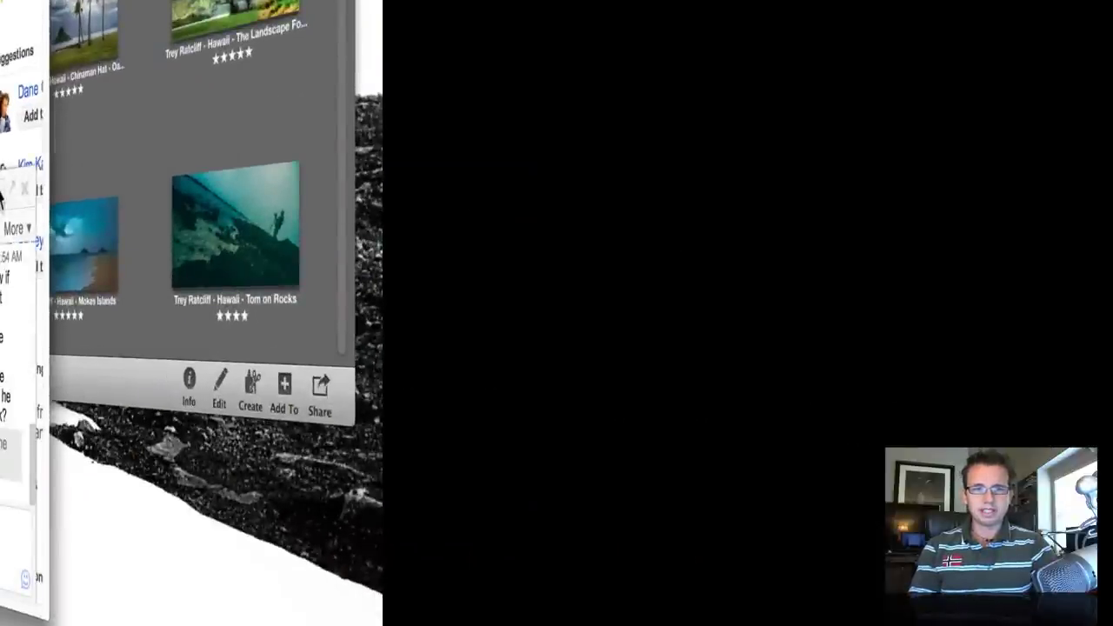
pyautogui.click(12, 186)
pyautogui.click(15, 192)
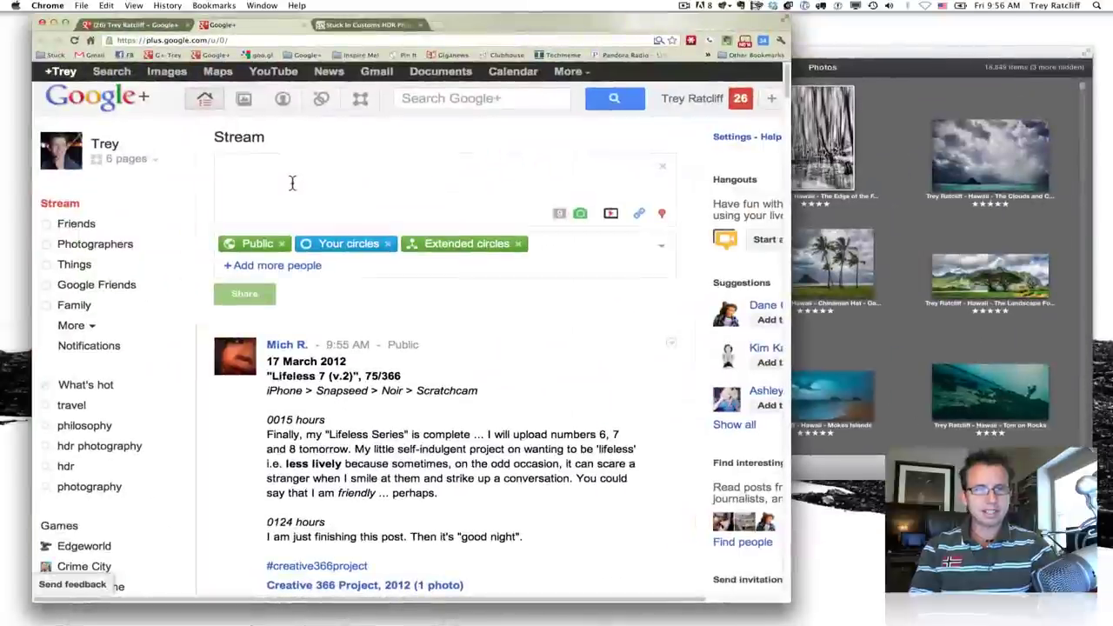
# - Paste the blog text into the post and retitle it *Oahu Vacation* on its own line
pyautogui.click(278, 183)
pyautogui.press('super+v')
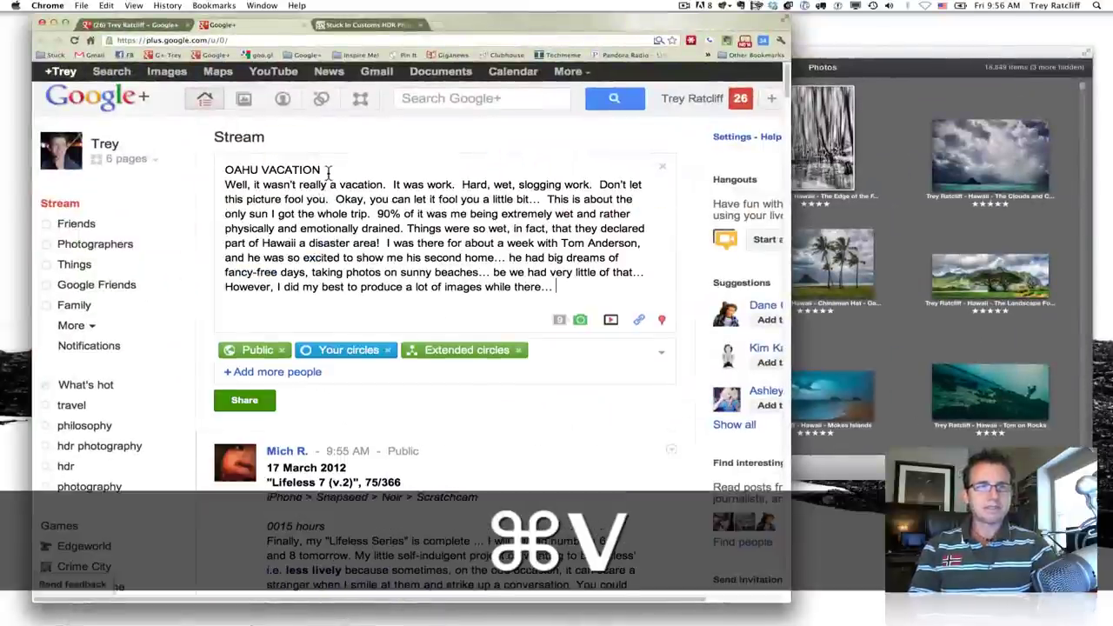
pyautogui.moveTo(329, 171); pyautogui.dragTo(143, 165)
pyautogui.write('*')
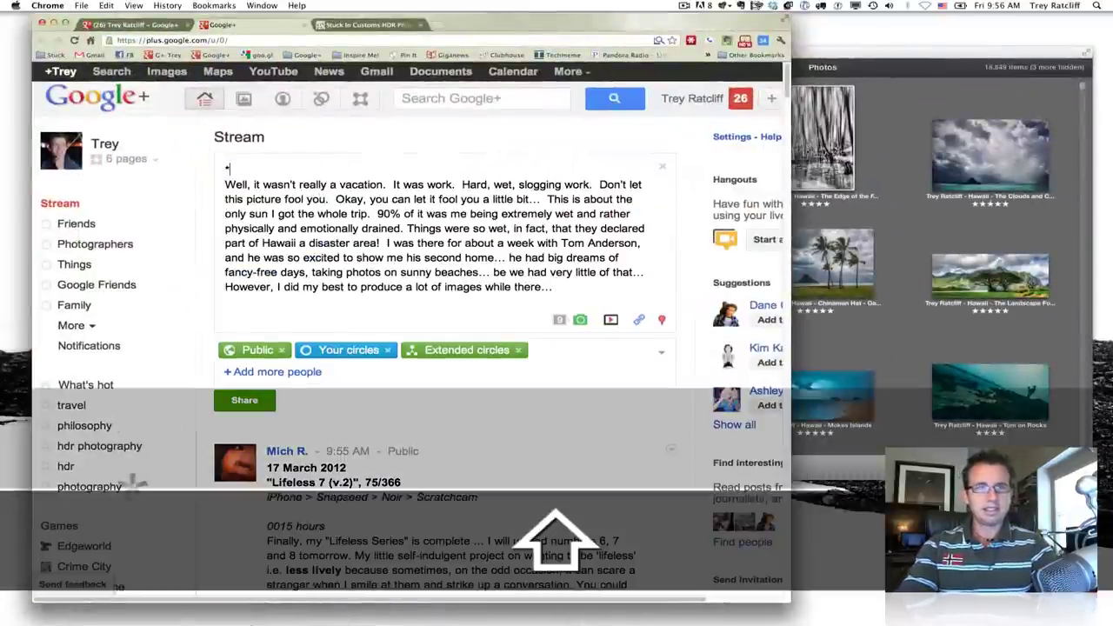
pyautogui.write('Oahu Vacatio')
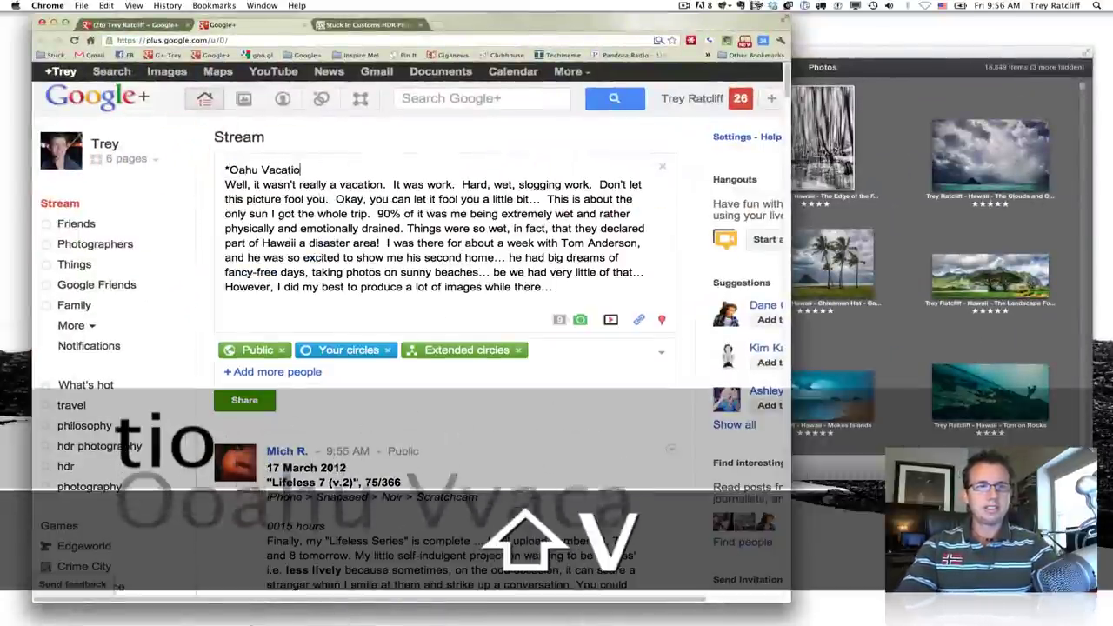
pyautogui.write('n*')
pyautogui.press('Return')
pyautogui.press('Delete')
pyautogui.press('Delete')
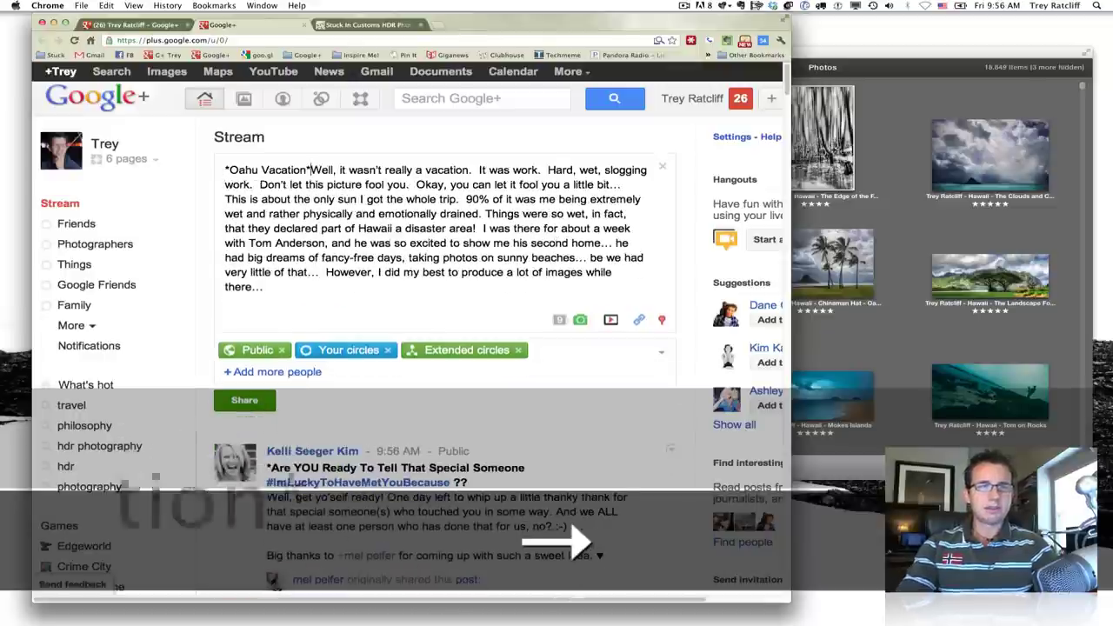
pyautogui.press('Return')
pyautogui.press('Return')
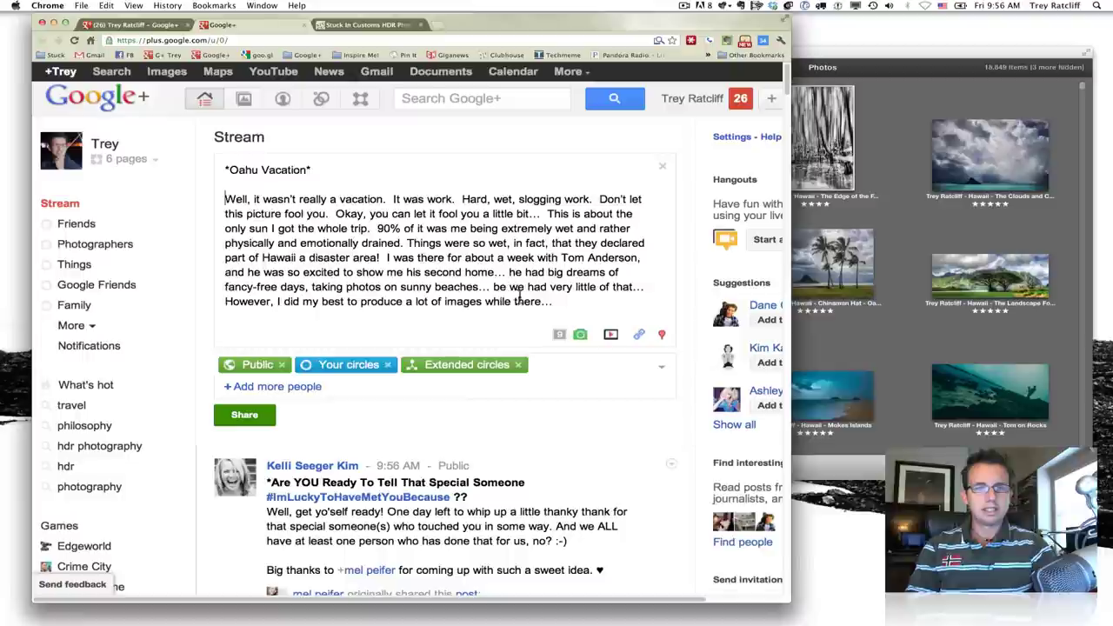
# - Replace the trailing ellipsis with a period and select the entire post text
pyautogui.moveTo(551, 302); pyautogui.dragTo(540, 303)
pyautogui.write('.')
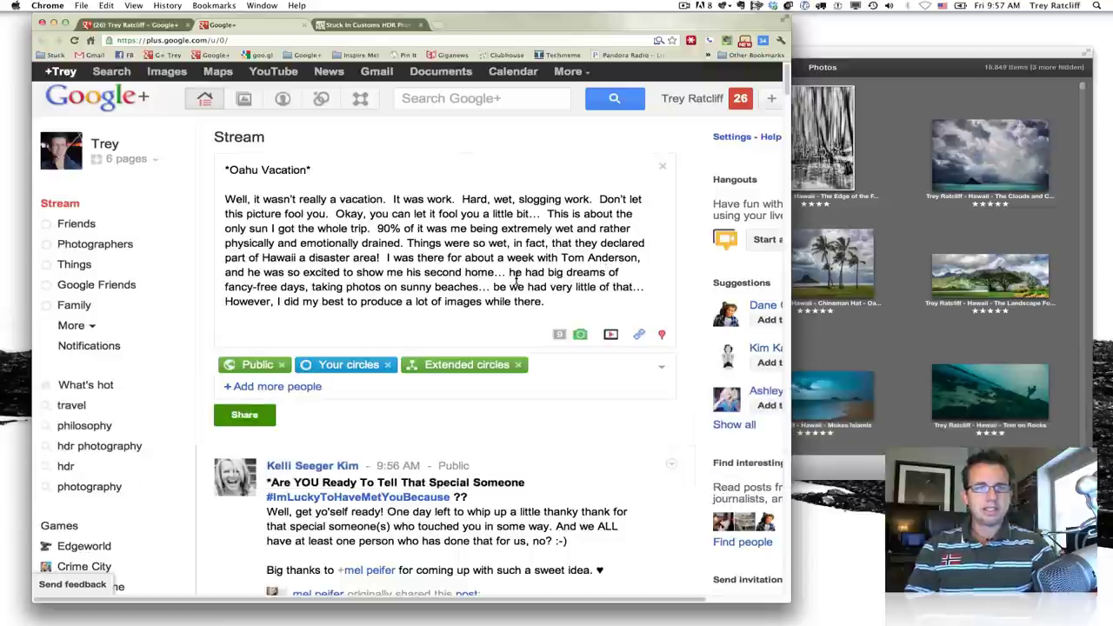
pyautogui.moveTo(557, 301); pyautogui.dragTo(207, 146)
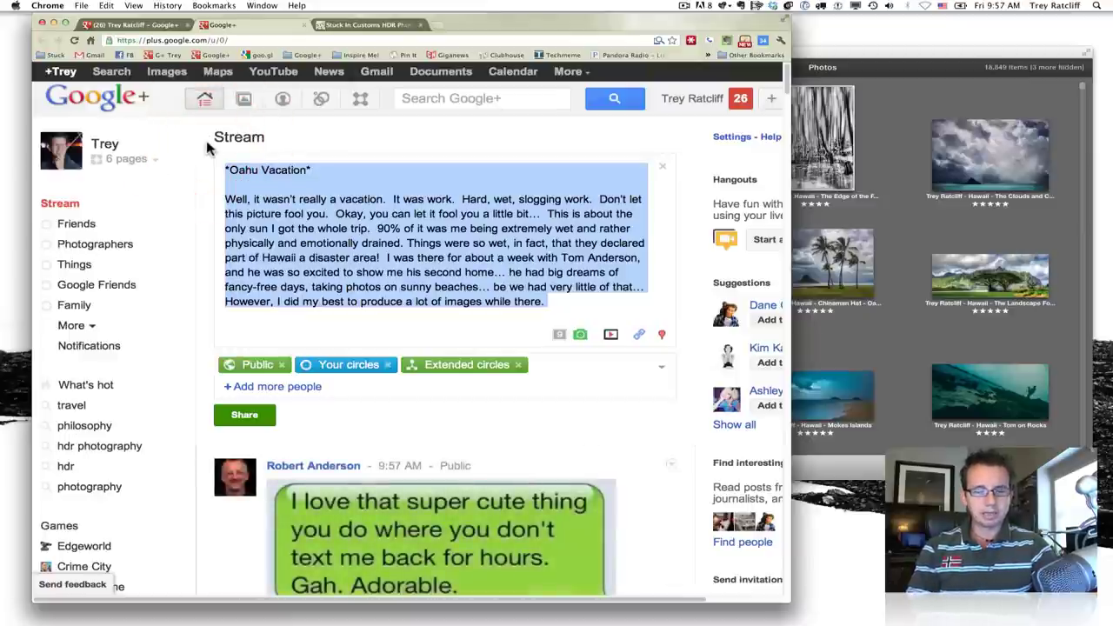
pyautogui.press('super')
# - Copy the edited post text and open Photos from your circles on the profile tab
pyautogui.press('super+c')
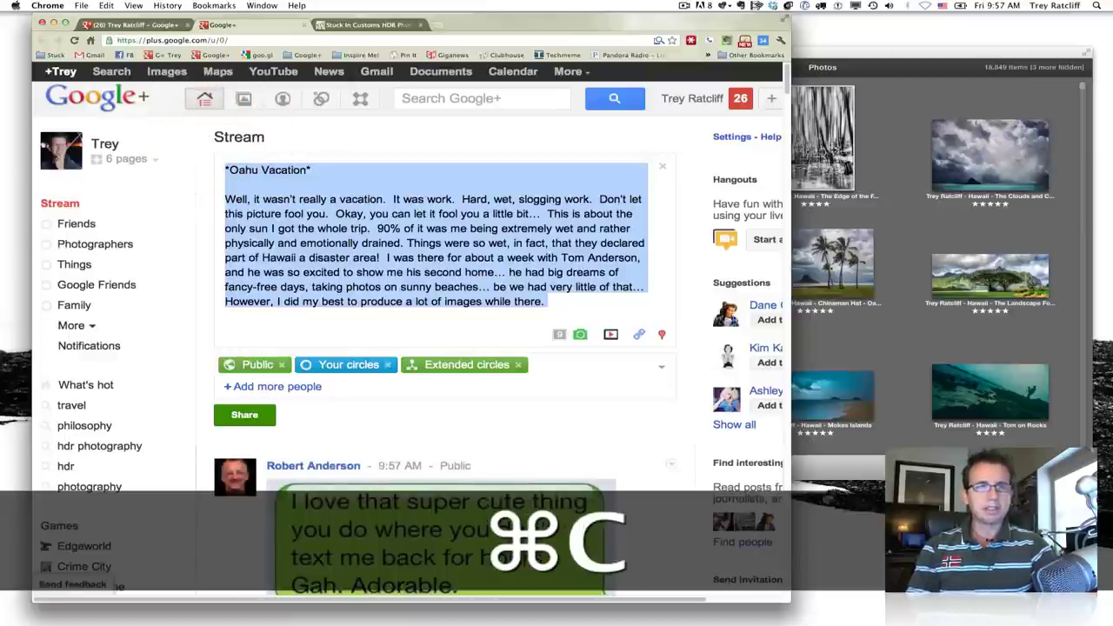
pyautogui.click(131, 27)
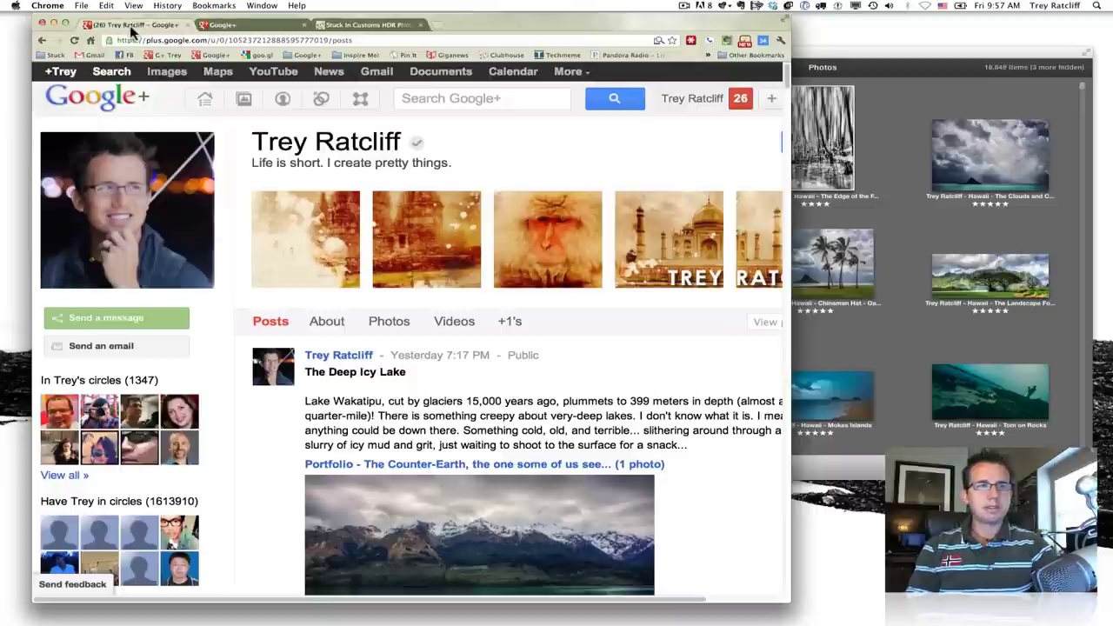
pyautogui.click(244, 99)
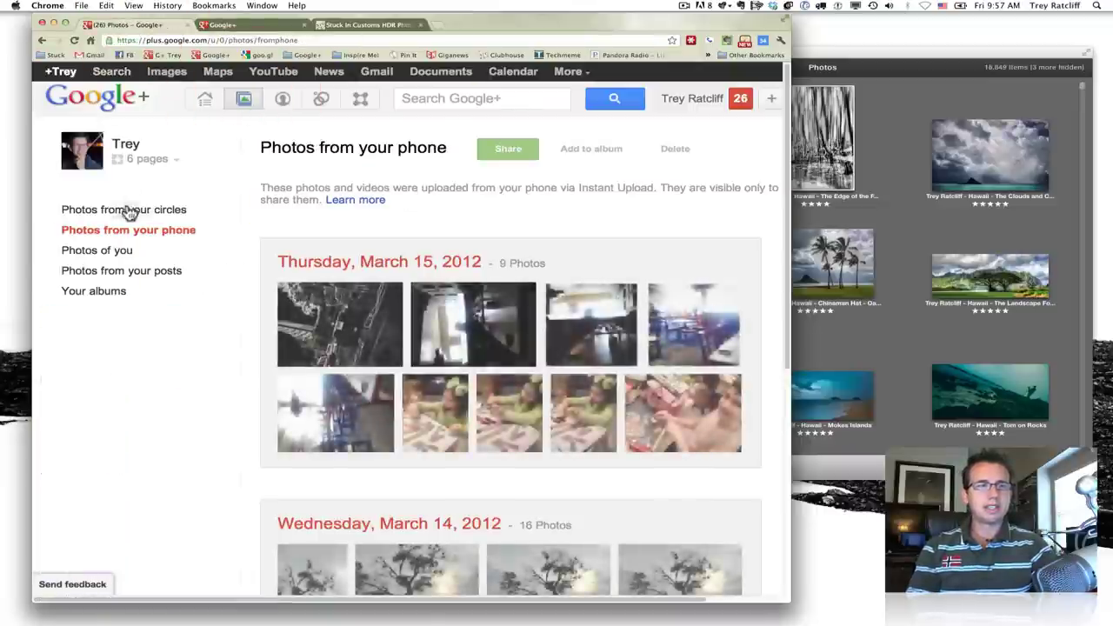
pyautogui.click(127, 210)
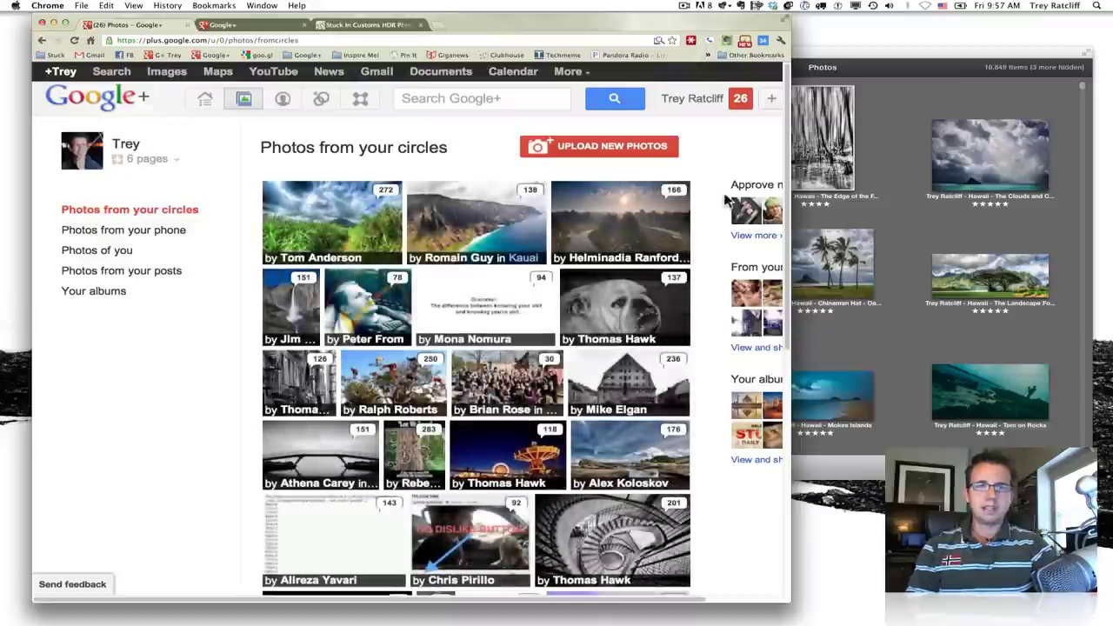
# - Start a new photo upload into the existing Portfolio album
pyautogui.click(652, 146)
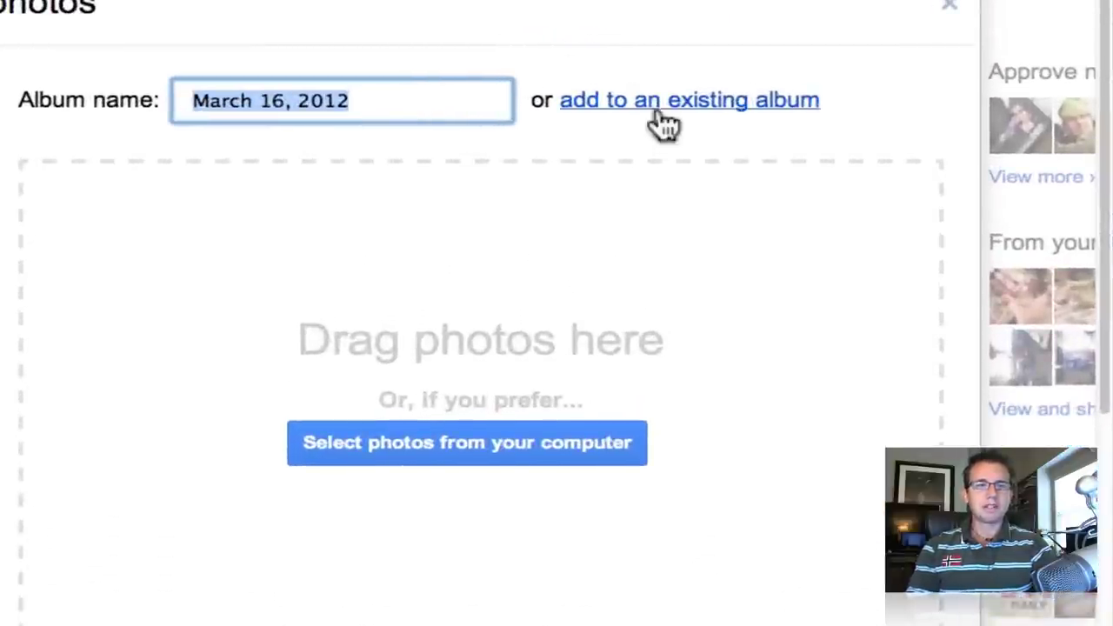
pyautogui.click(663, 113)
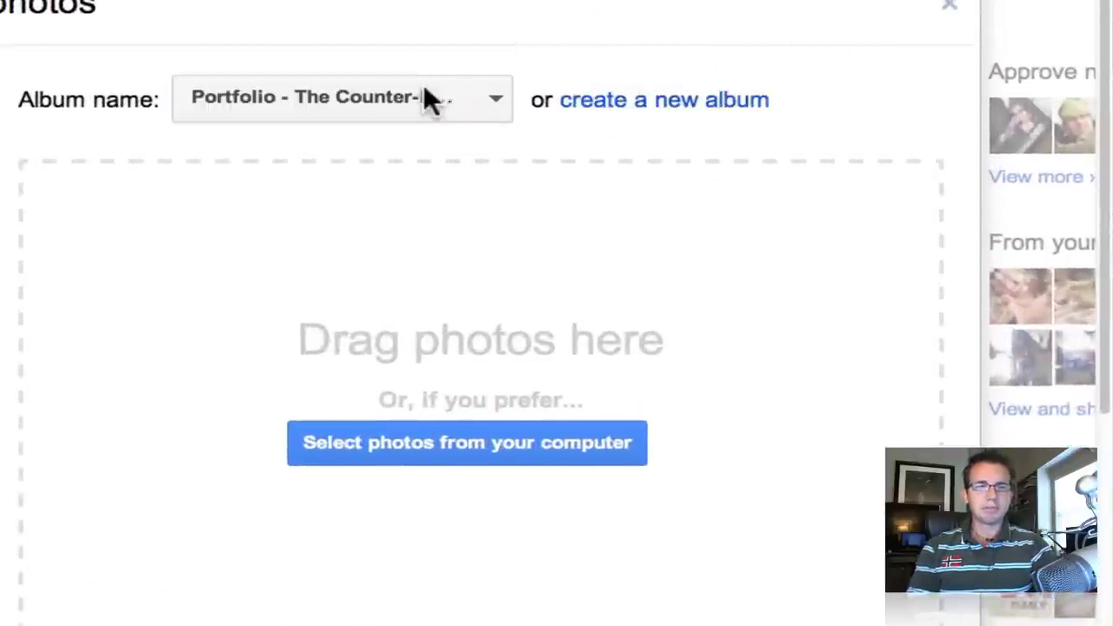
pyautogui.click(292, 99)
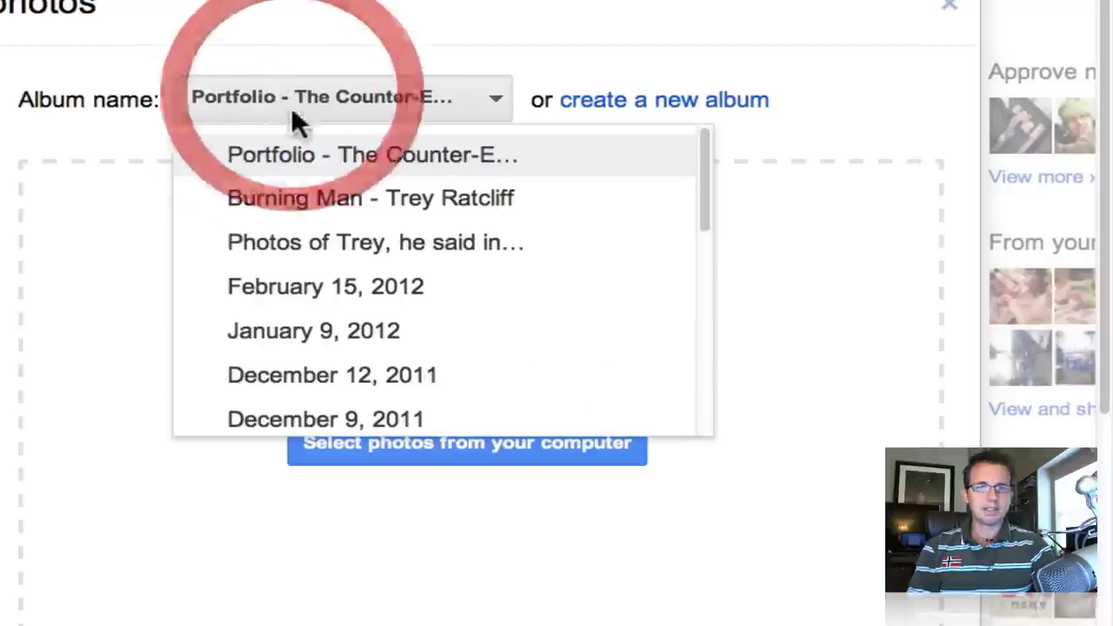
pyautogui.click(318, 165)
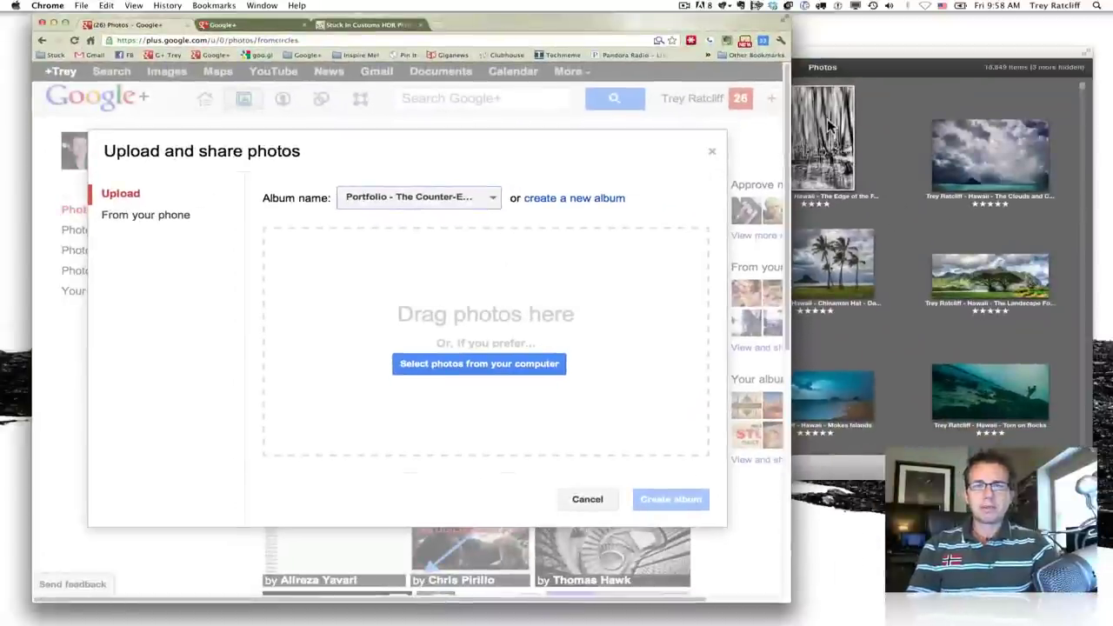
# - Drag the Hawaii tree landscape photo from iPhoto into the Google+ upload area
pyautogui.click(821, 63)
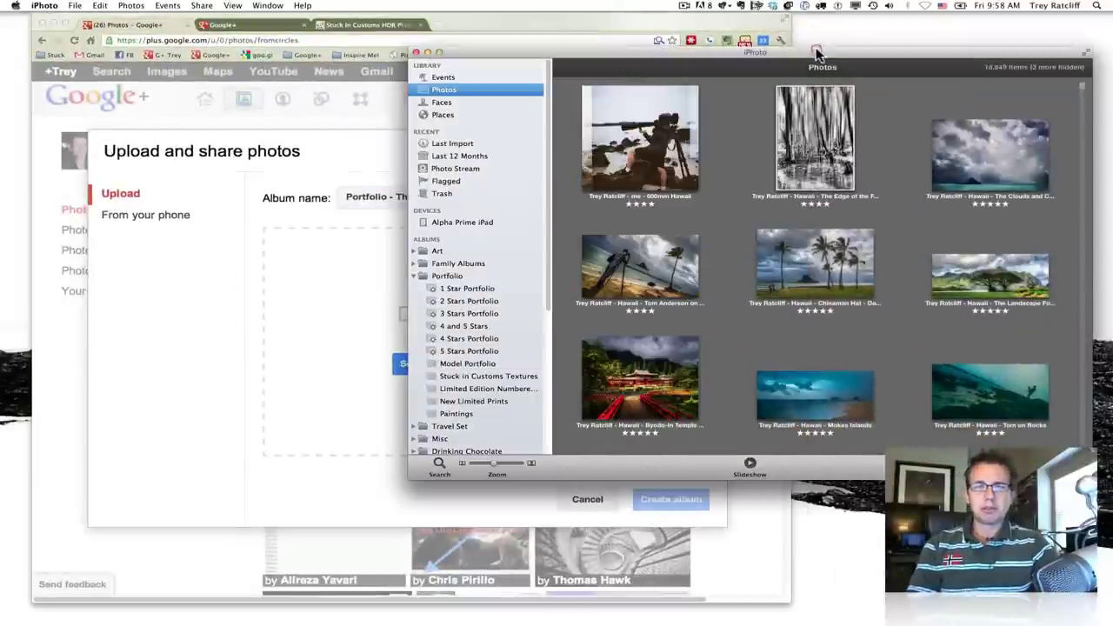
pyautogui.moveTo(802, 59); pyautogui.dragTo(825, 58)
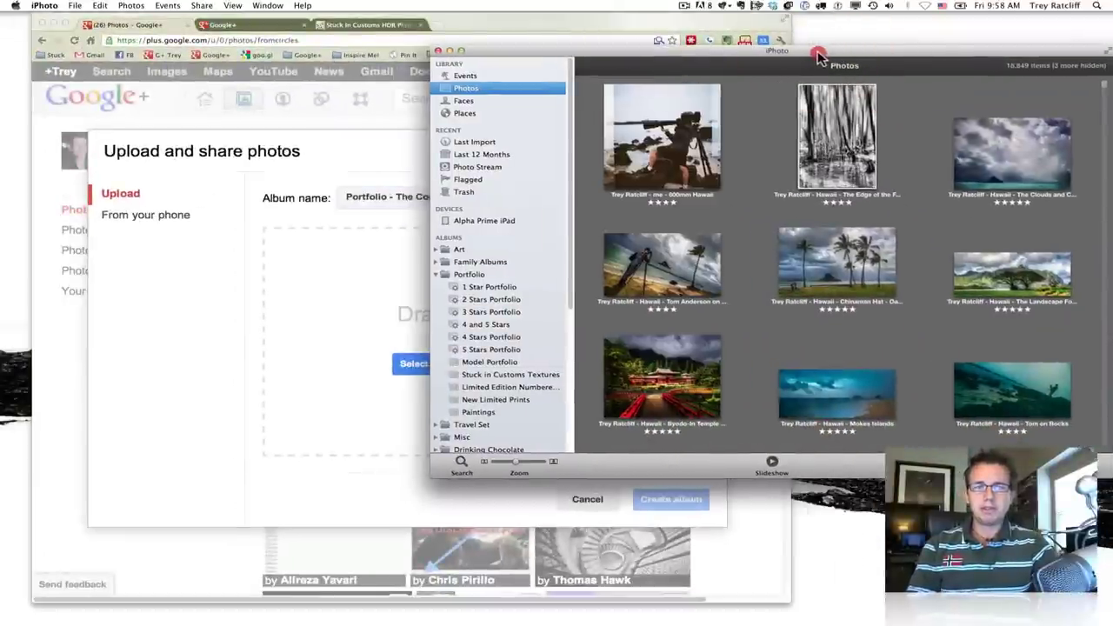
pyautogui.moveTo(986, 272); pyautogui.dragTo(366, 321)
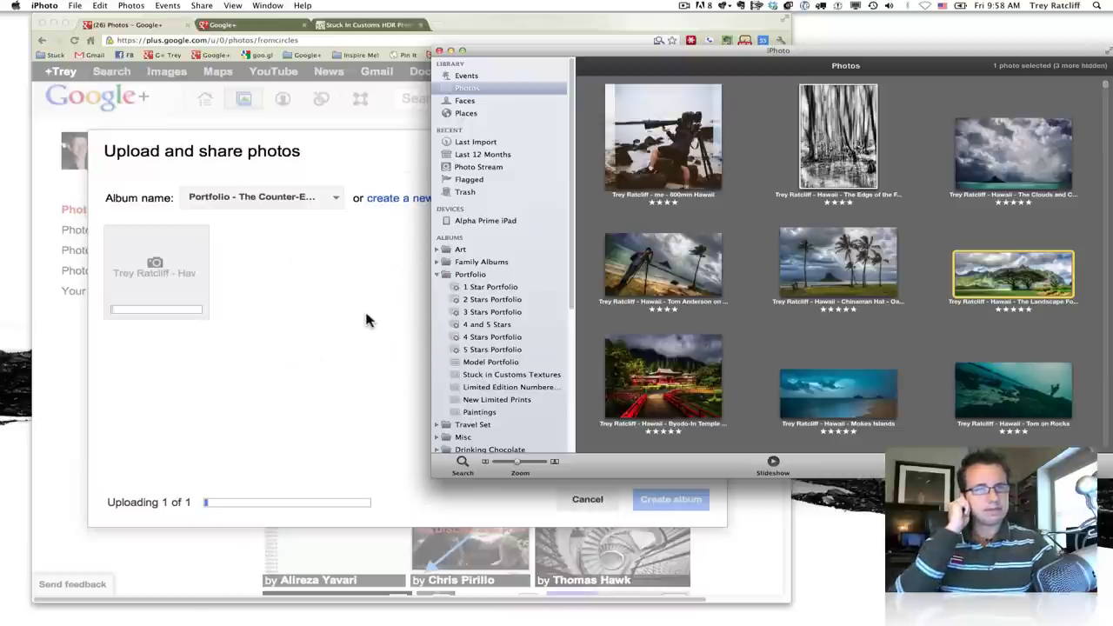
pyautogui.click(366, 320)
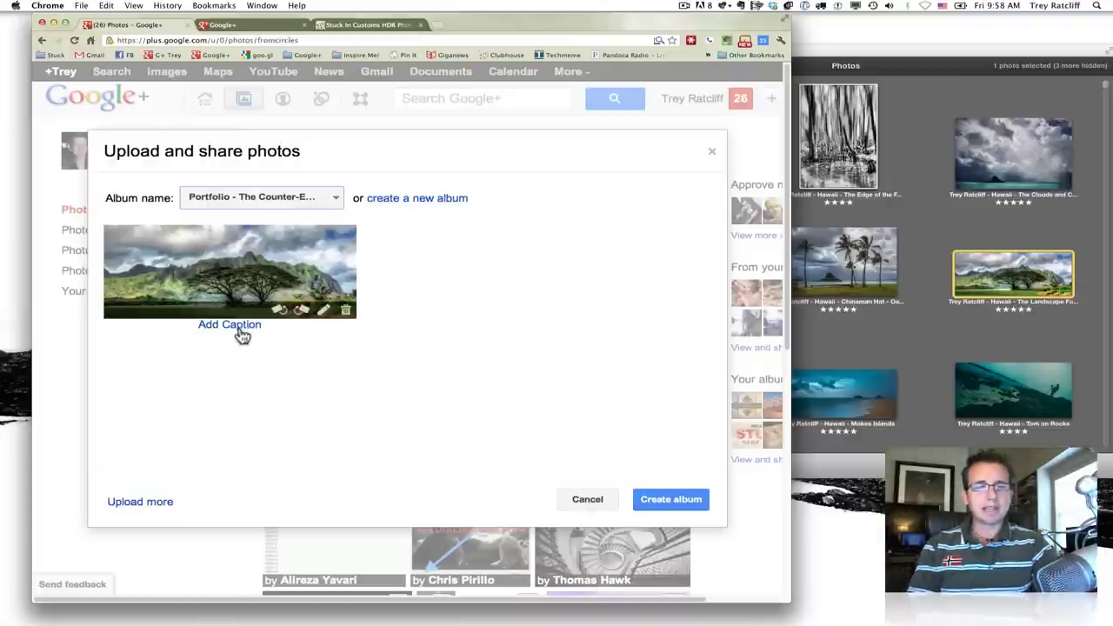
# - Caption the Hawaii photo with the photographer credit, Stuck in Customs link and Creative Commons Noncommercial notice
pyautogui.click(241, 333)
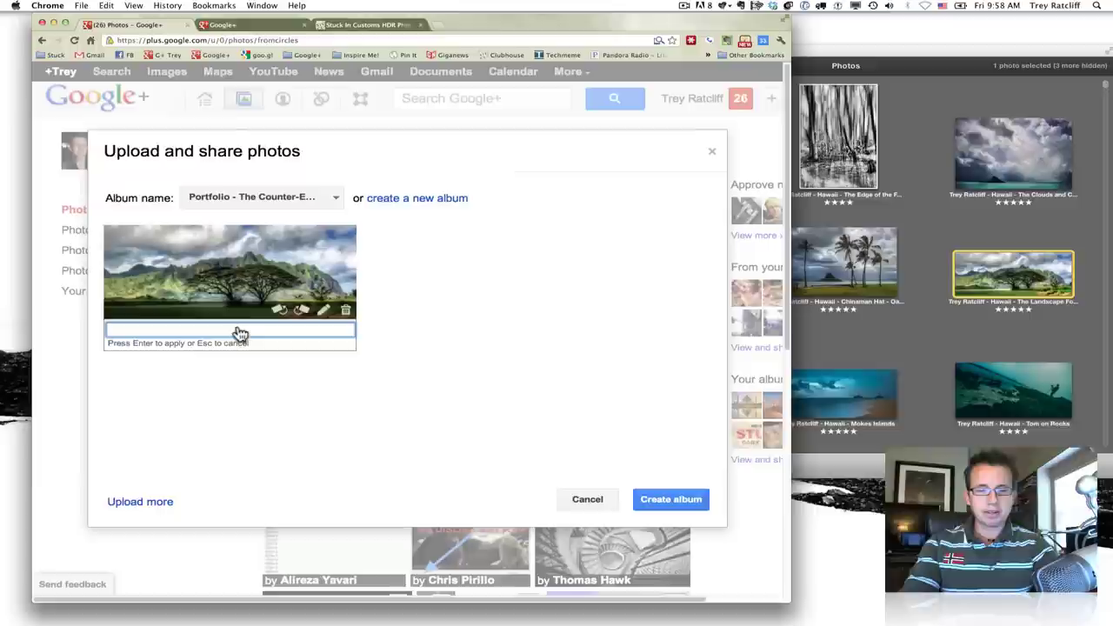
pyautogui.write('ffro')
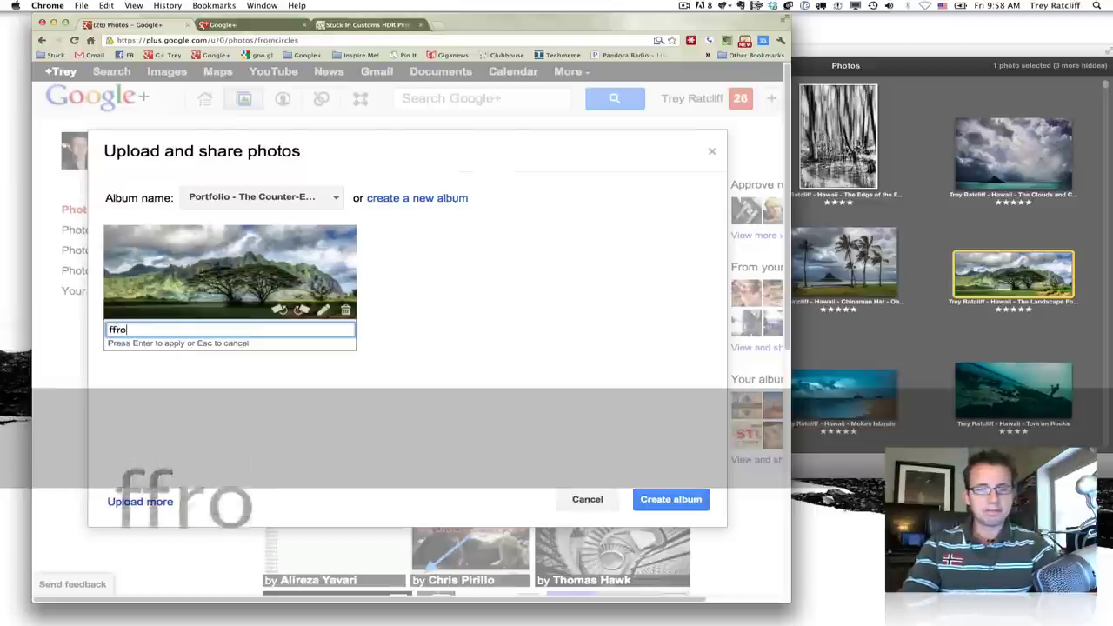
pyautogui.write('m')
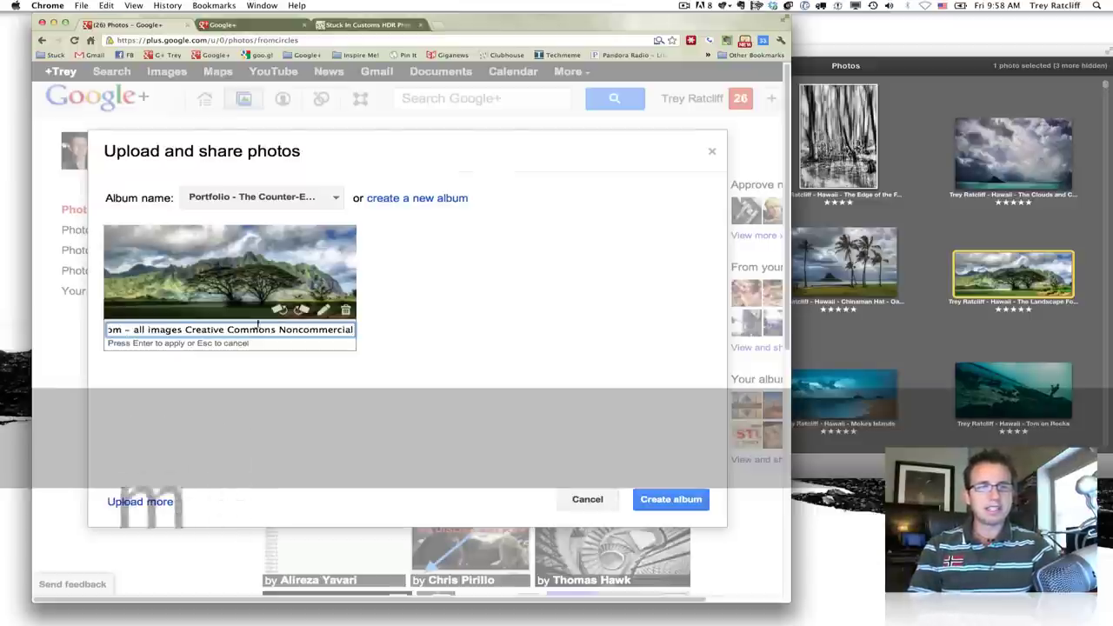
pyautogui.click(397, 291)
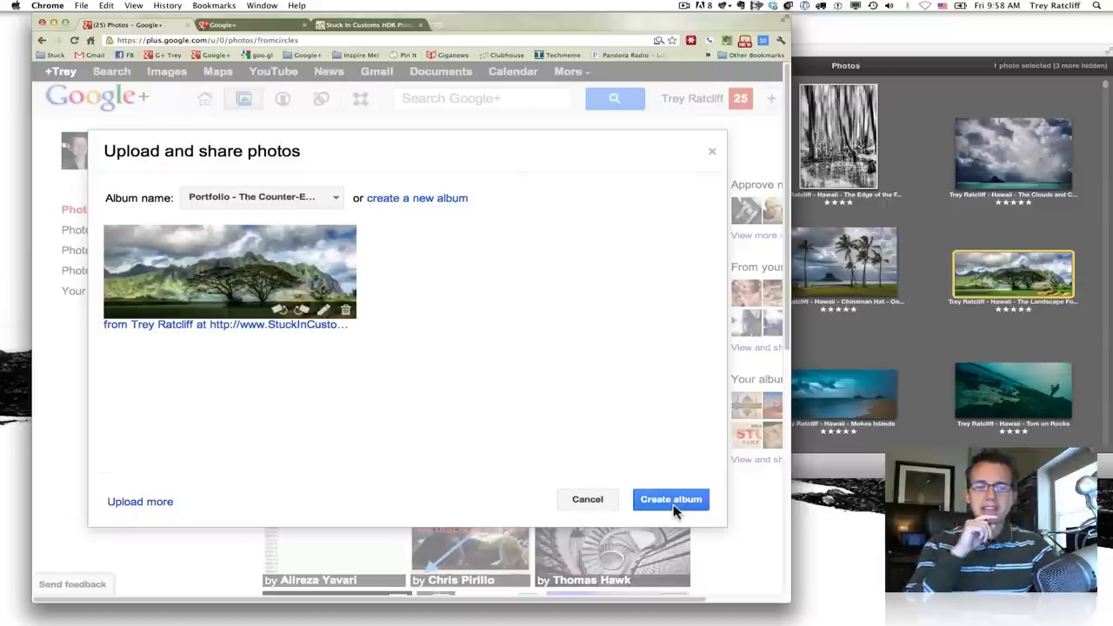
# - Finish adding the photo and paste the Oahu trip story into the album share comment
pyautogui.click(673, 508)
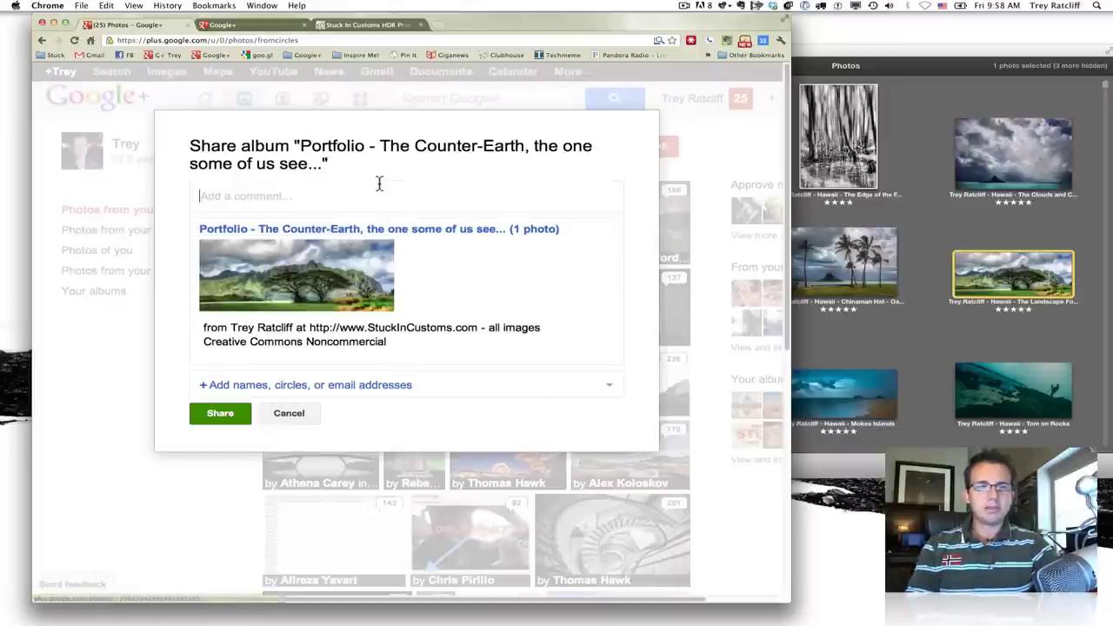
pyautogui.click(376, 192)
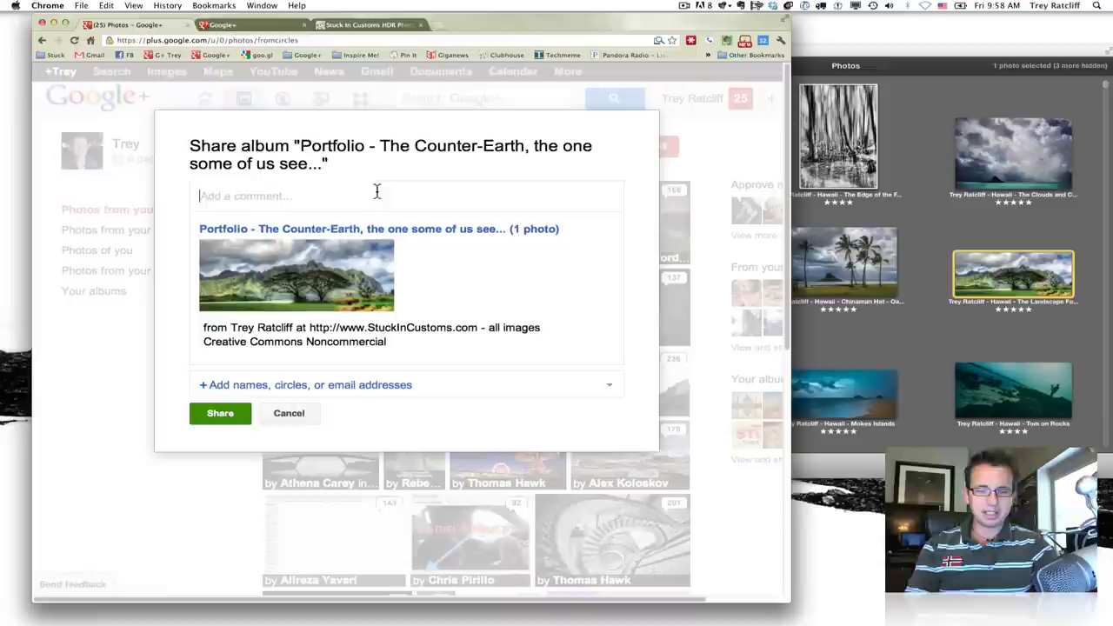
pyautogui.press('super')
pyautogui.press('super+v')
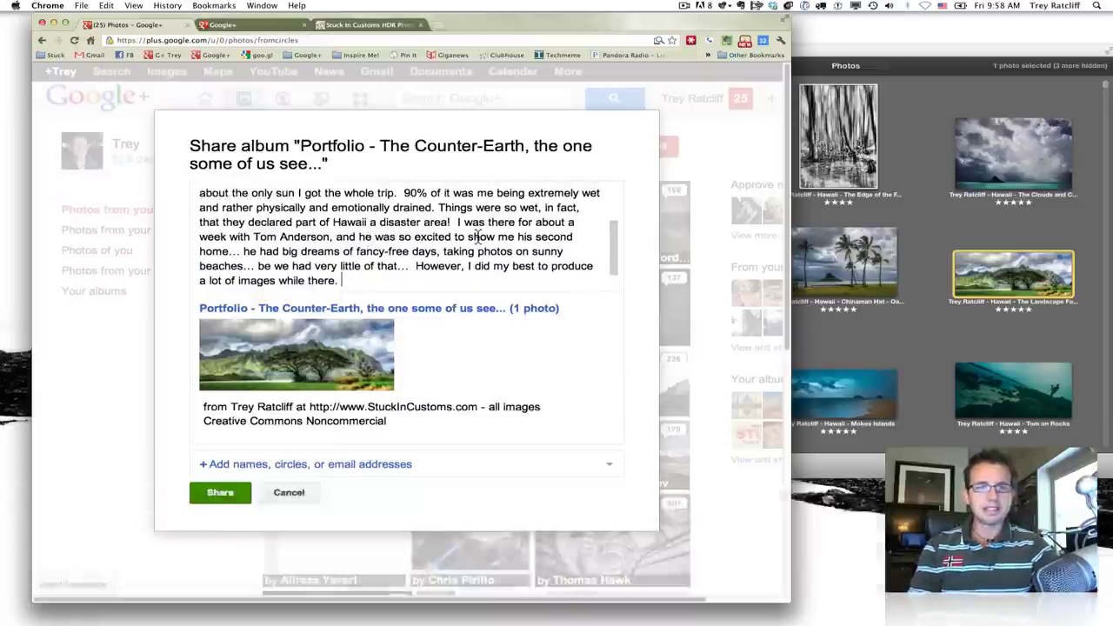
pyautogui.scroll(1, 477, 237)
# - Replace the friend's name in the story with a +mention of that friend
pyautogui.click(334, 254)
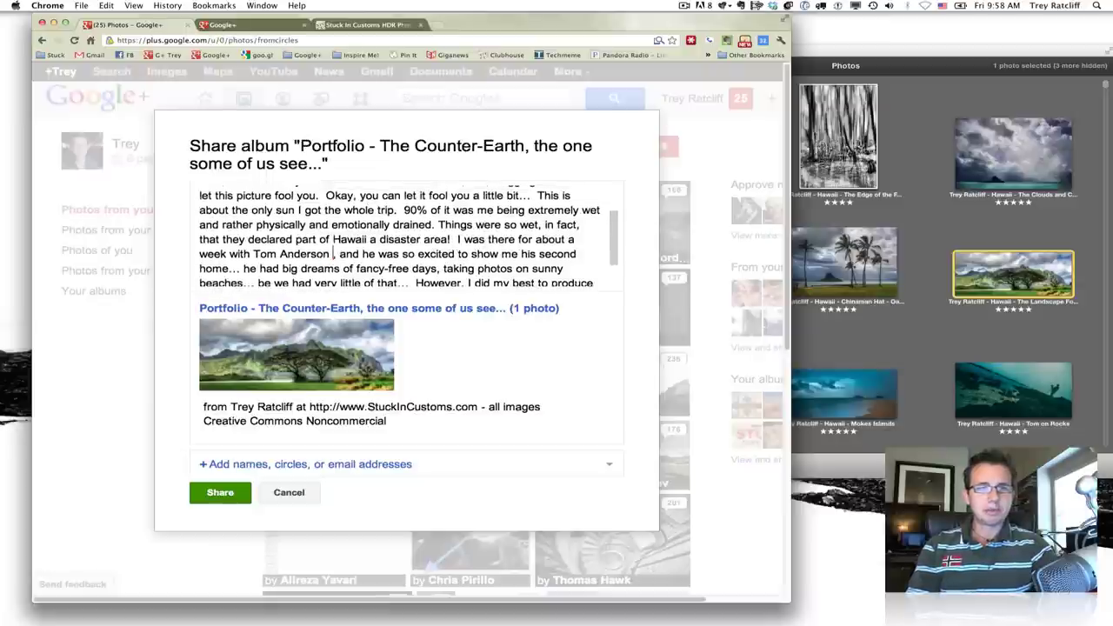
pyautogui.moveTo(330, 254); pyautogui.dragTo(253, 254)
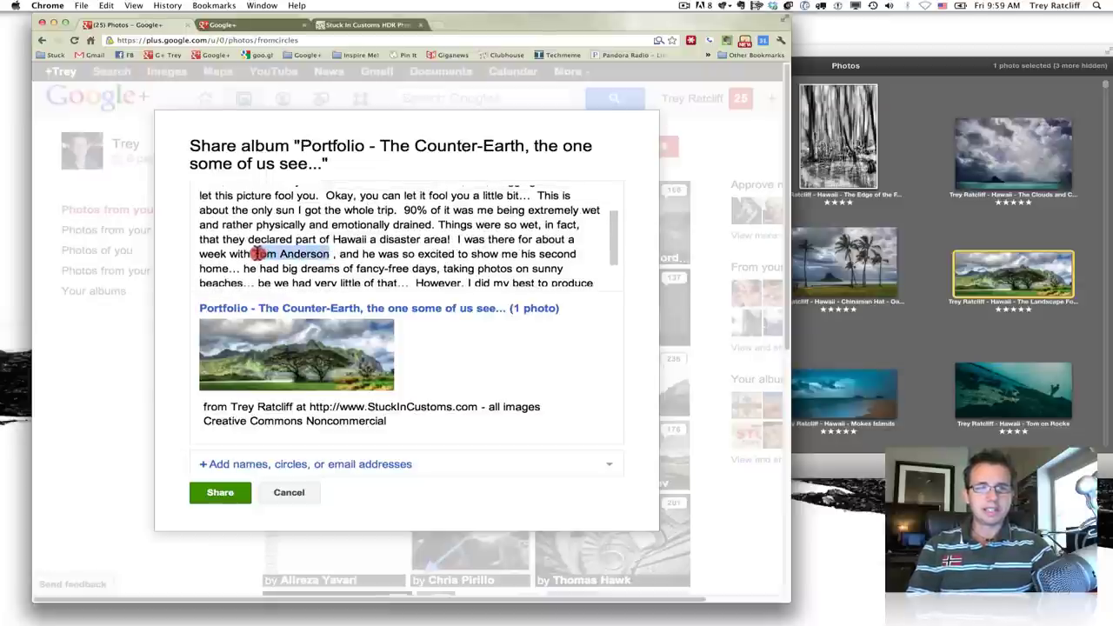
pyautogui.write('+Tom')
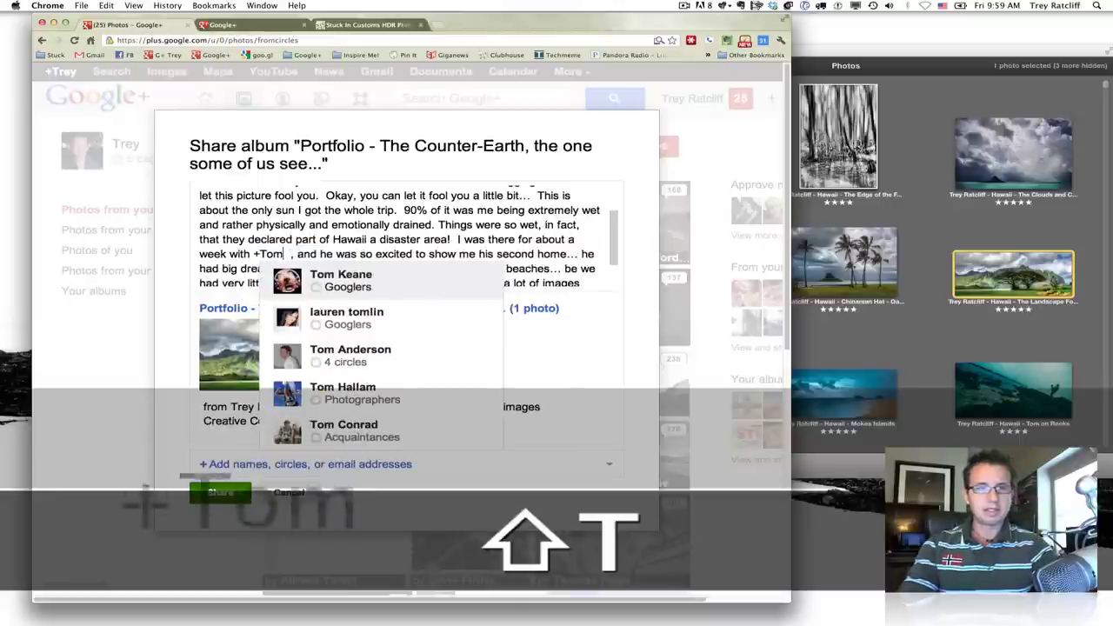
pyautogui.write(' And')
pyautogui.press('Tab')
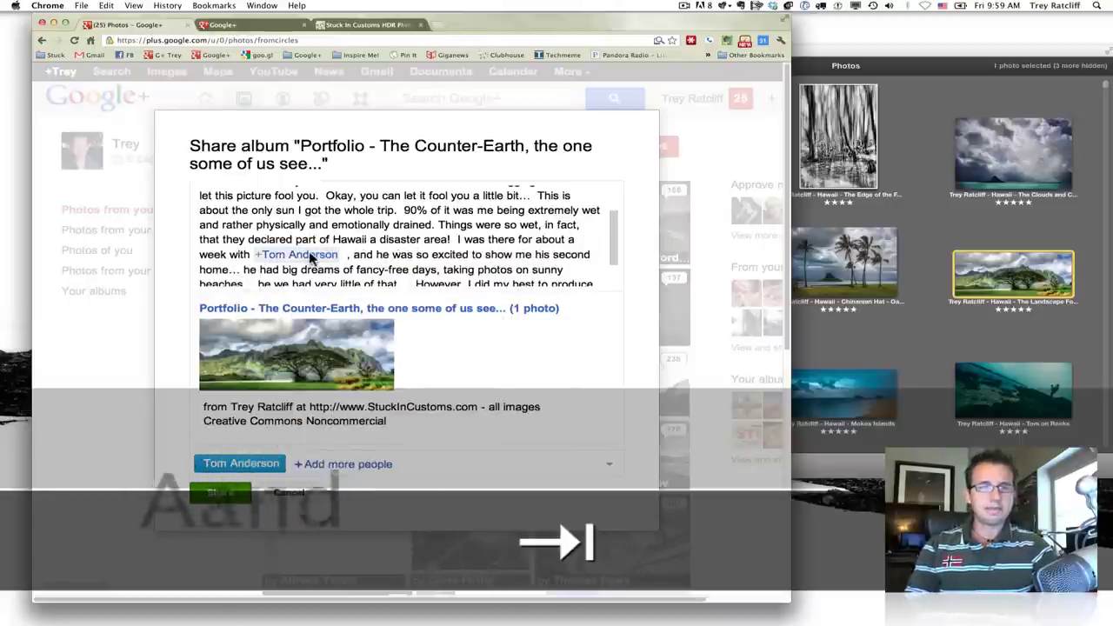
pyautogui.press('Right')
pyautogui.click(357, 225)
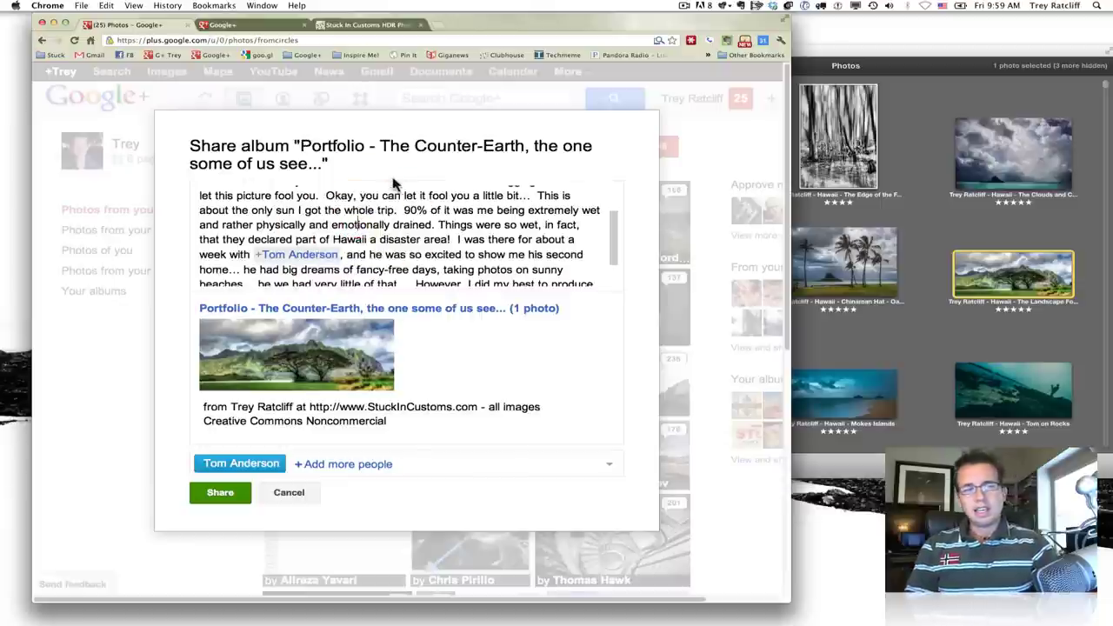
# - Add Public and Extended circles to the album share audience, leaving out Your circles
pyautogui.click(334, 465)
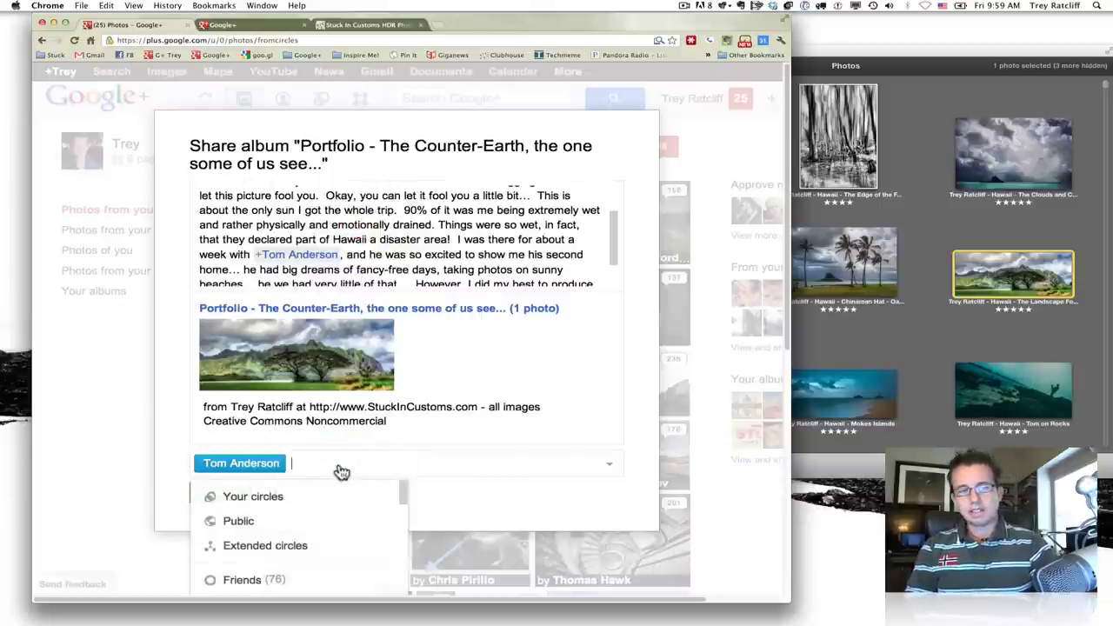
pyautogui.click(268, 502)
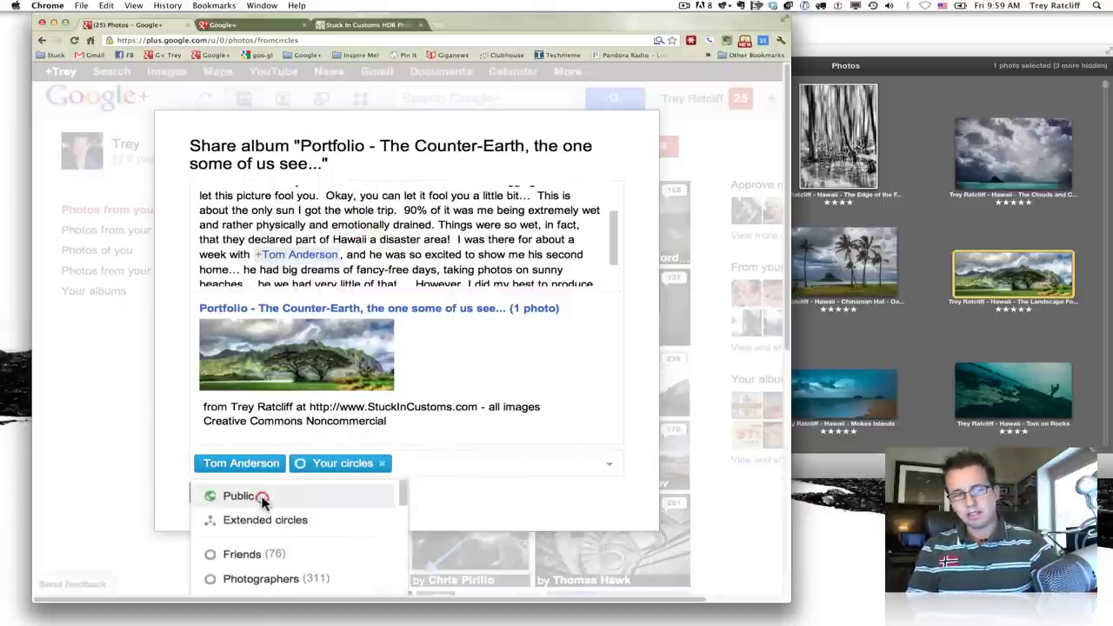
pyautogui.click(261, 495)
pyautogui.click(263, 517)
pyautogui.click(381, 463)
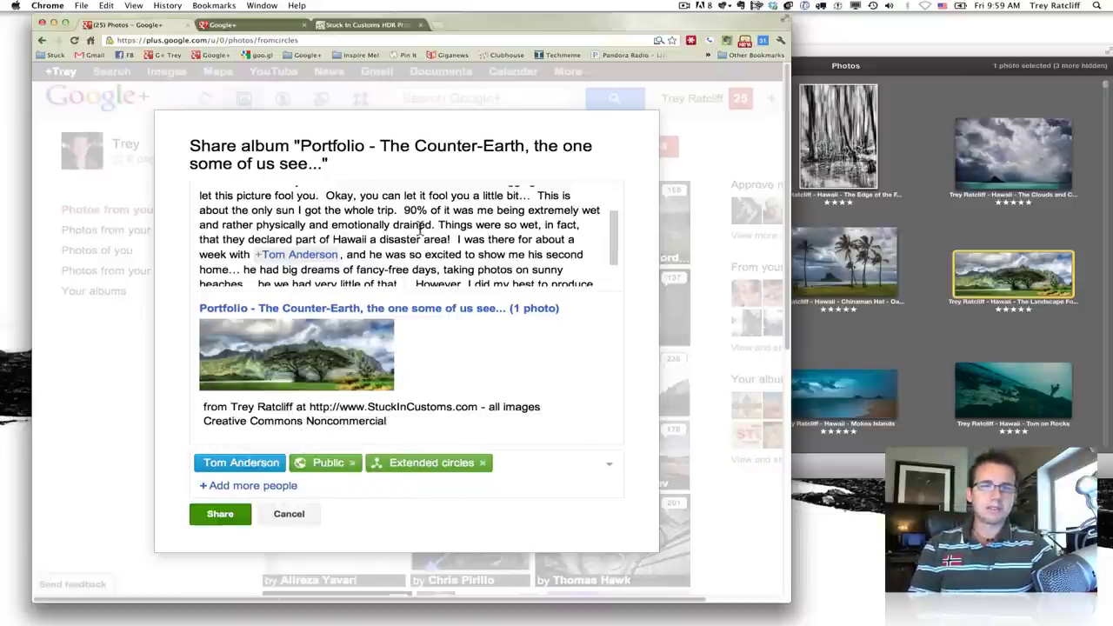
pyautogui.scroll(-2, 421, 228)
pyautogui.scroll(5, 420, 228)
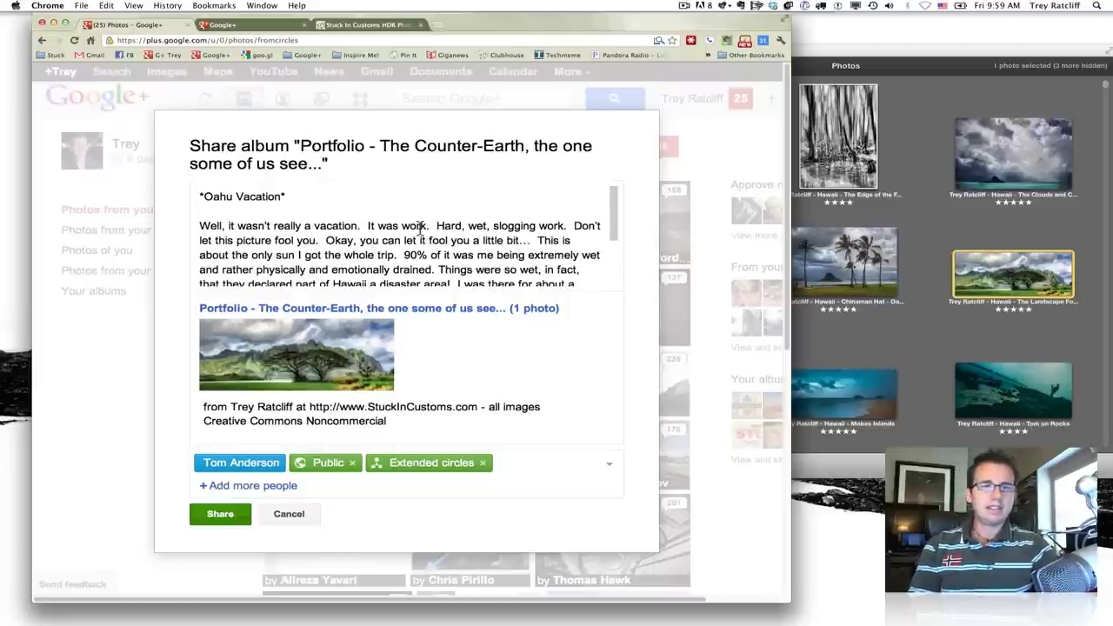
pyautogui.scroll(-2, 420, 228)
pyautogui.scroll(2, 420, 228)
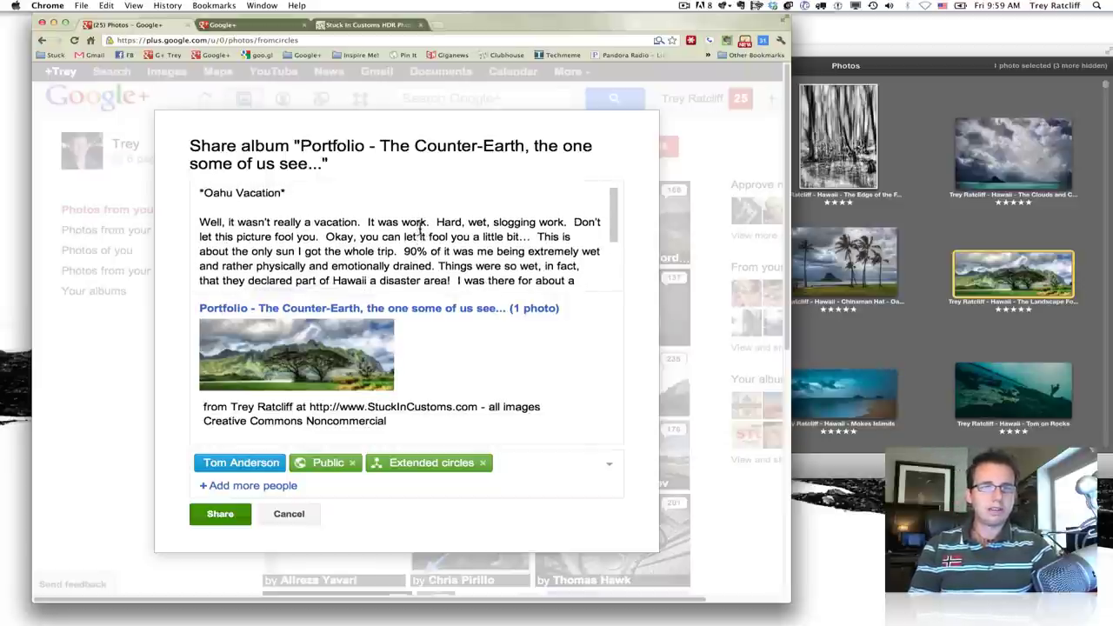
pyautogui.scroll(-2, 419, 228)
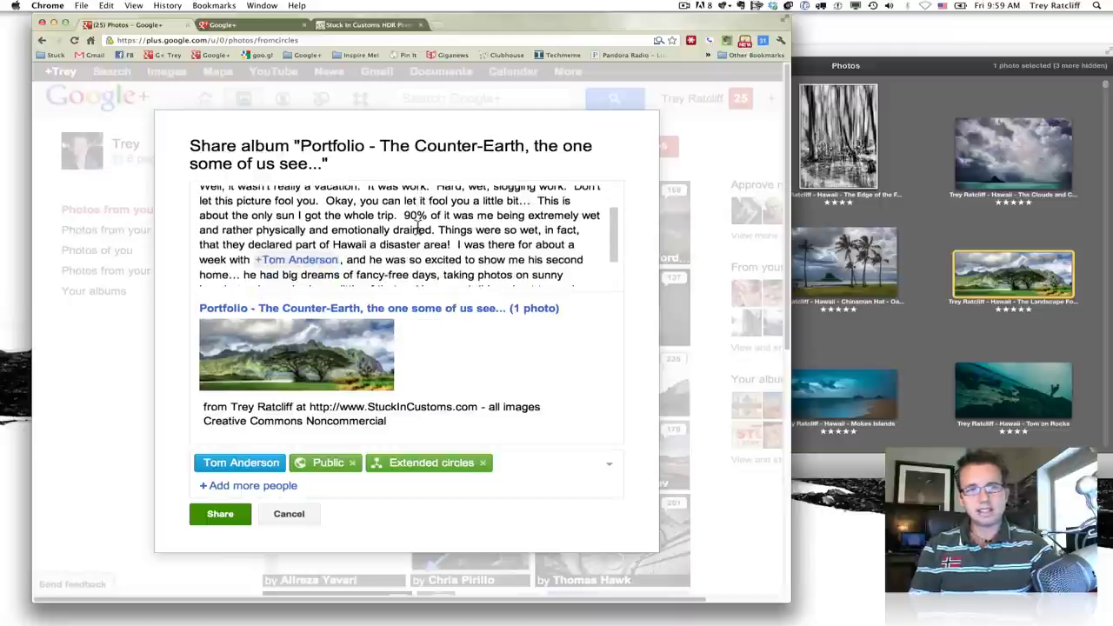
pyautogui.scroll(1, 418, 228)
pyautogui.scroll(2, 418, 228)
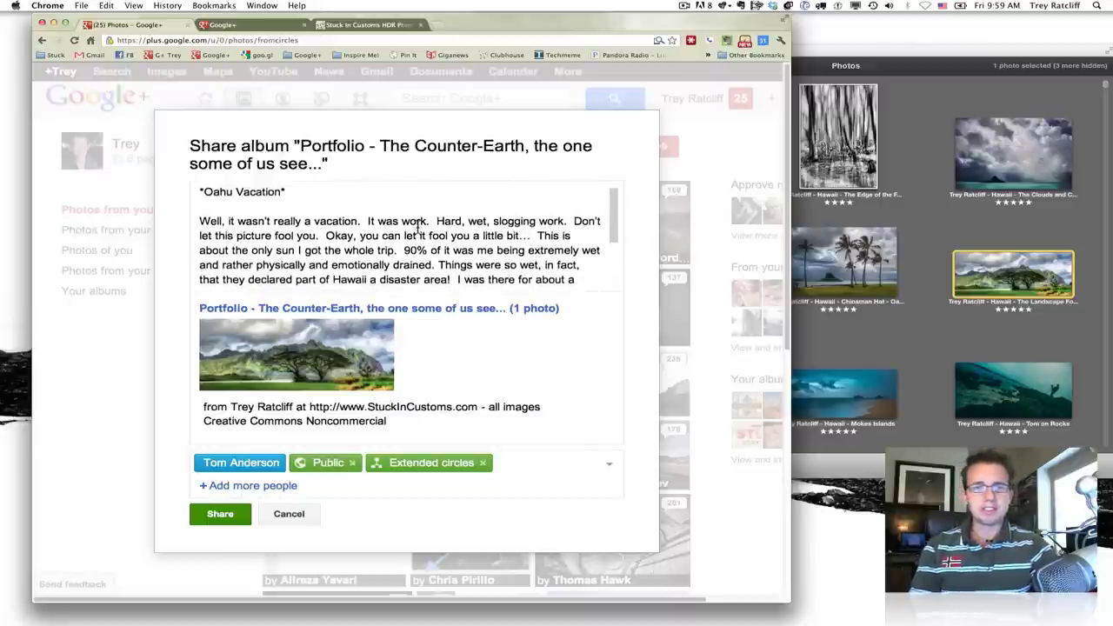
pyautogui.scroll(-2, 418, 228)
pyautogui.scroll(3, 418, 228)
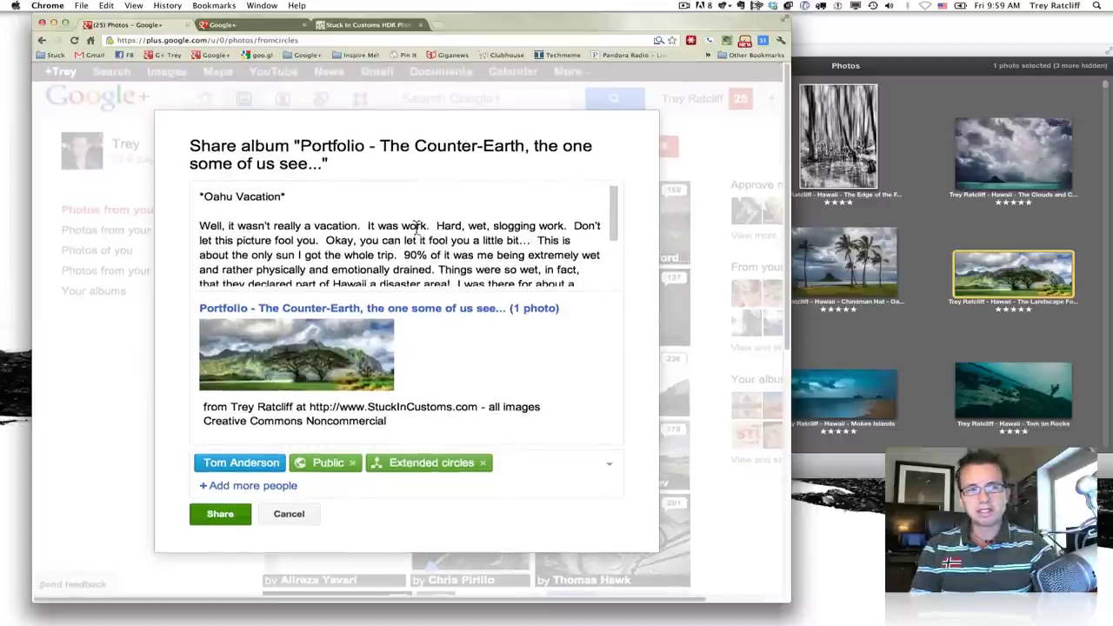
# - Share the Oahu Vacation post publicly and go to your Google+ profile's Posts list
pyautogui.click(222, 515)
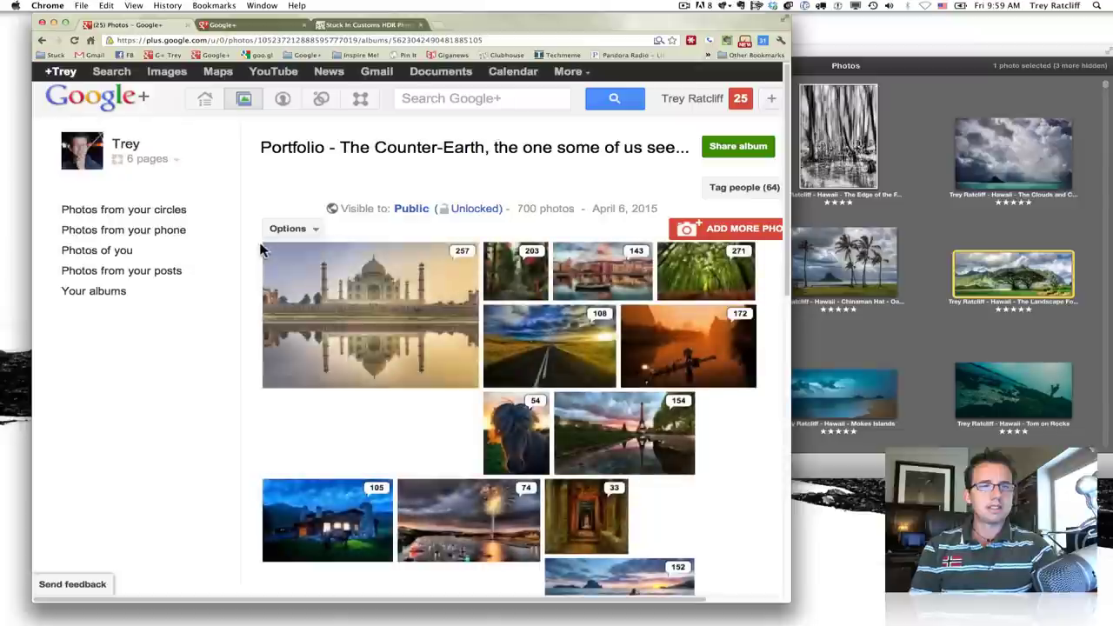
pyautogui.click(126, 146)
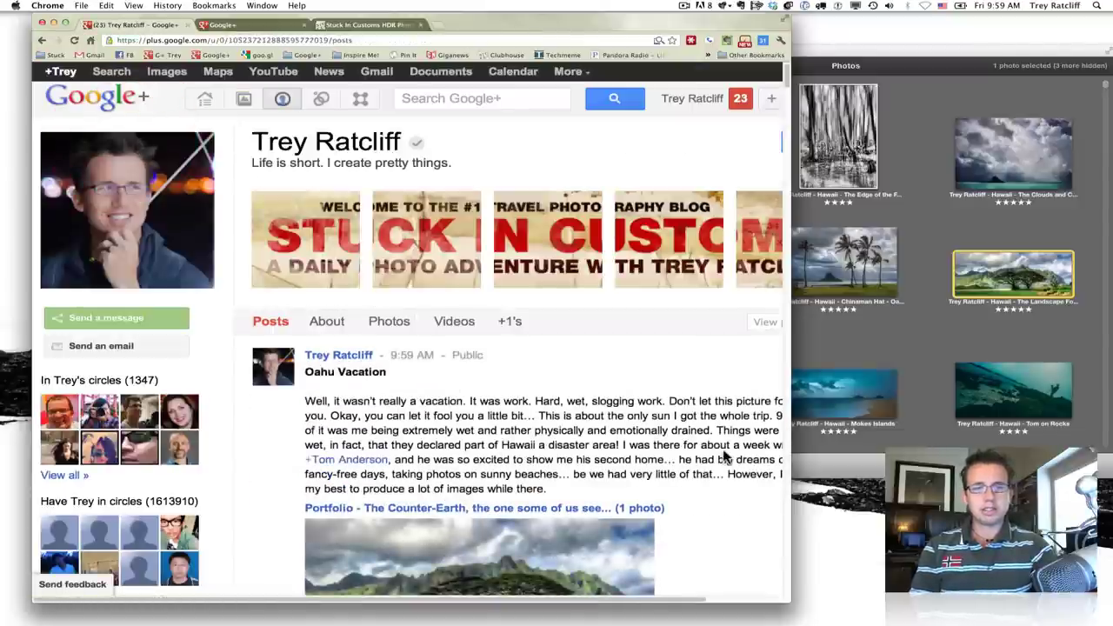
pyautogui.scroll(-1, 726, 456)
pyautogui.scroll(-5, 723, 451)
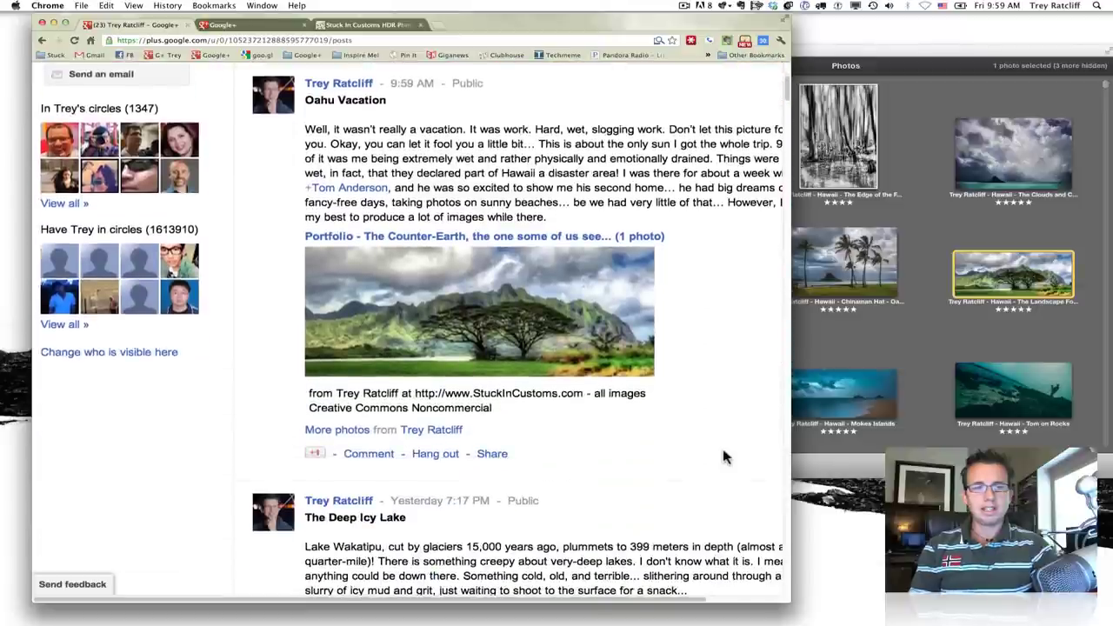
pyautogui.scroll(-7, 724, 456)
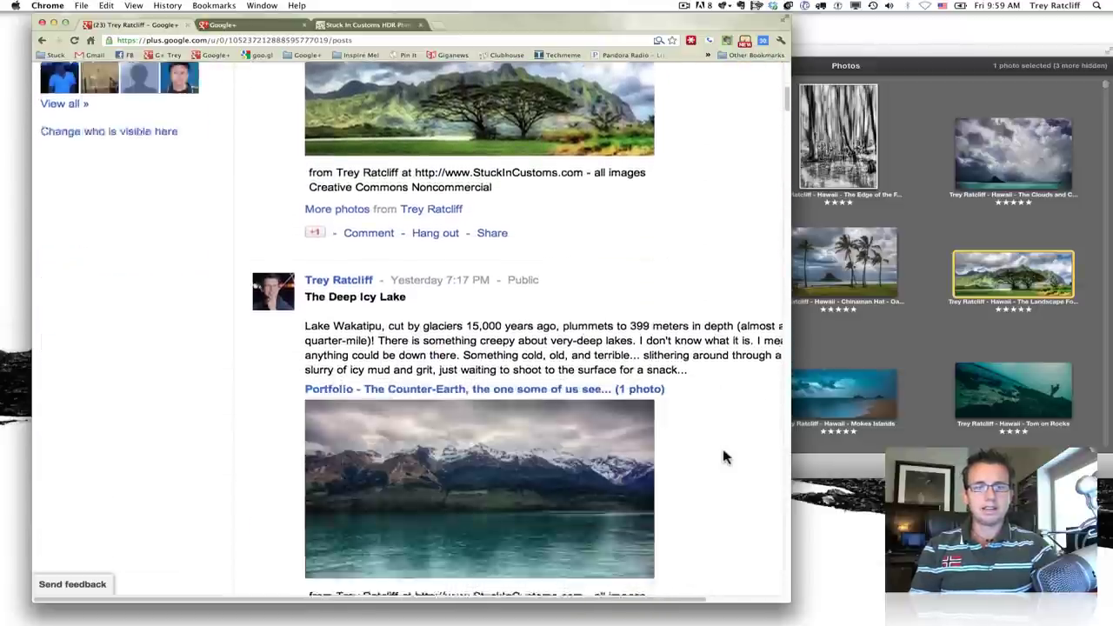
pyautogui.scroll(-10, 724, 452)
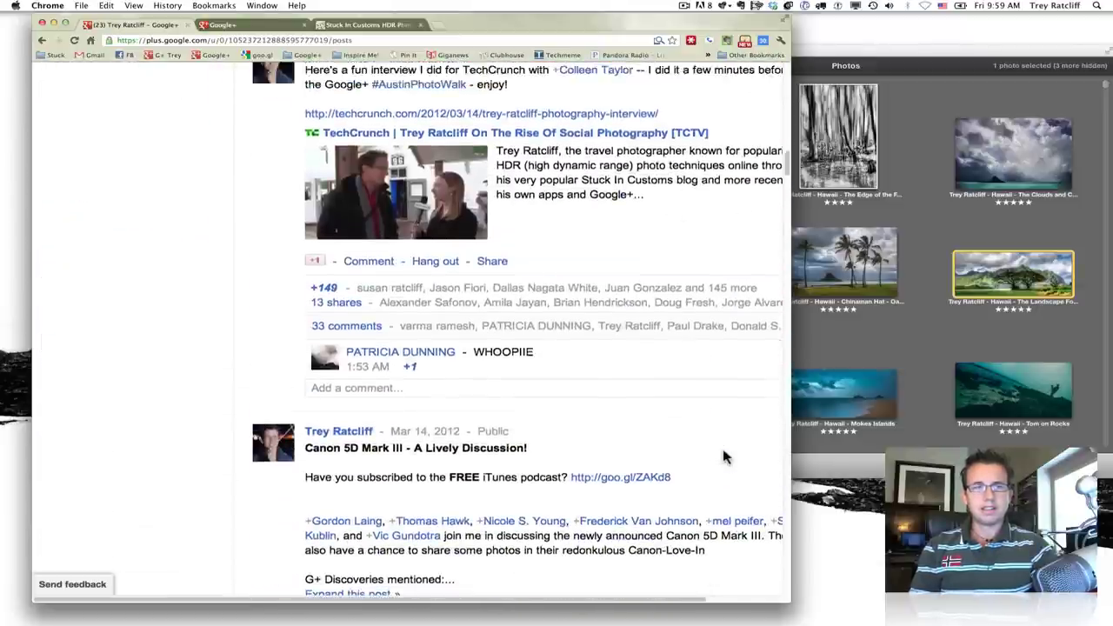
# - Reload the profile so the Oahu Vacation post with the Hawaii tree photo appears first
pyautogui.scroll(8, 723, 451)
pyautogui.press('super+r')
pyautogui.scroll(-4, 722, 456)
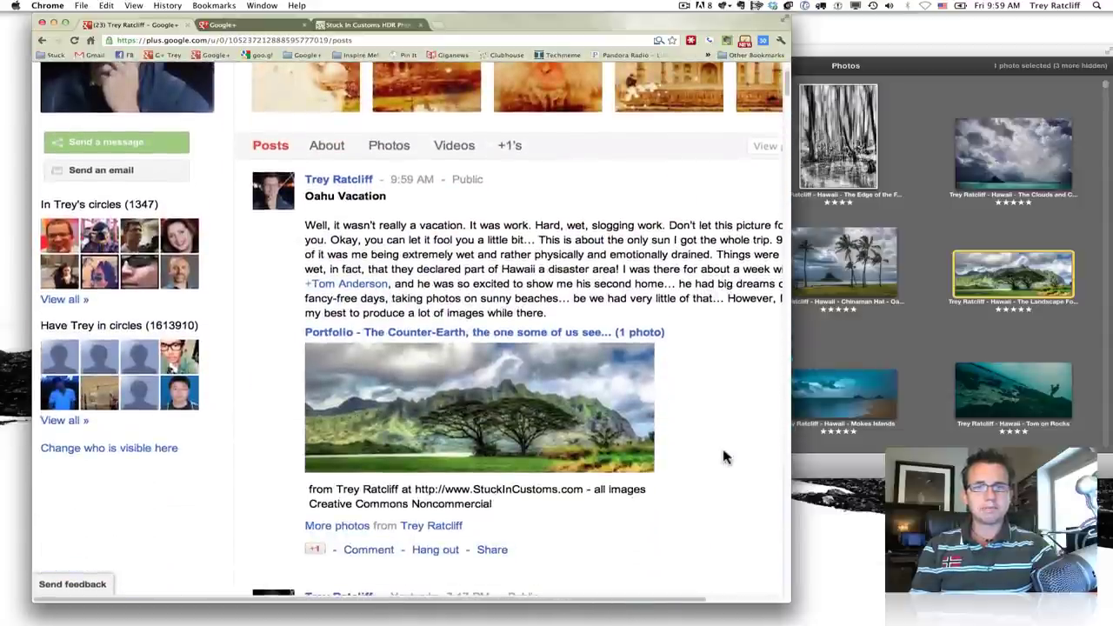
pyautogui.scroll(-1, 724, 457)
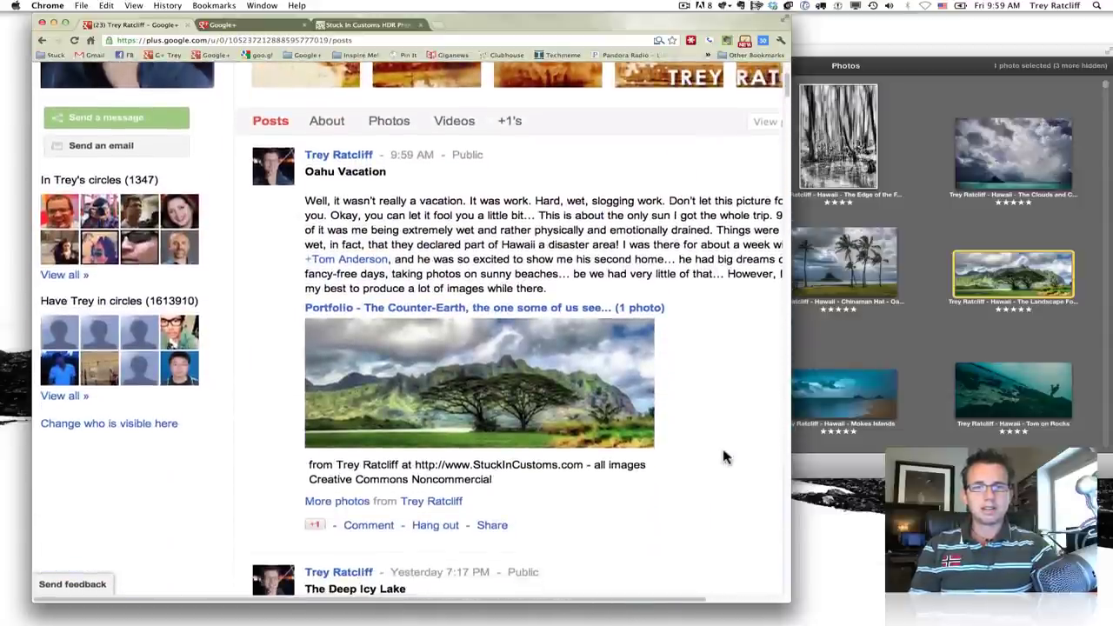